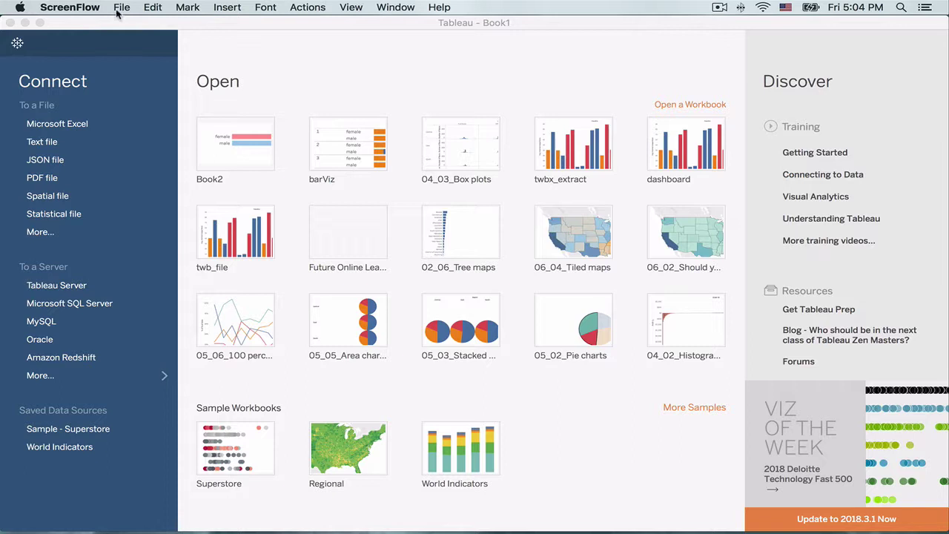
Step: Connect to train.csv from the bar_charts folder as a text-file data source
{"action": "left_click", "coordinate": [51, 142]}
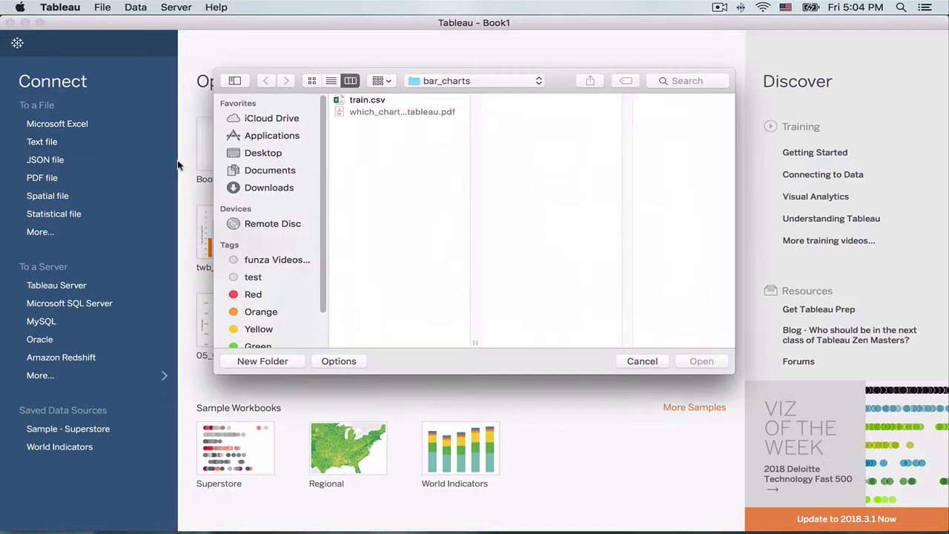
{"action": "left_click", "coordinate": [384, 102]}
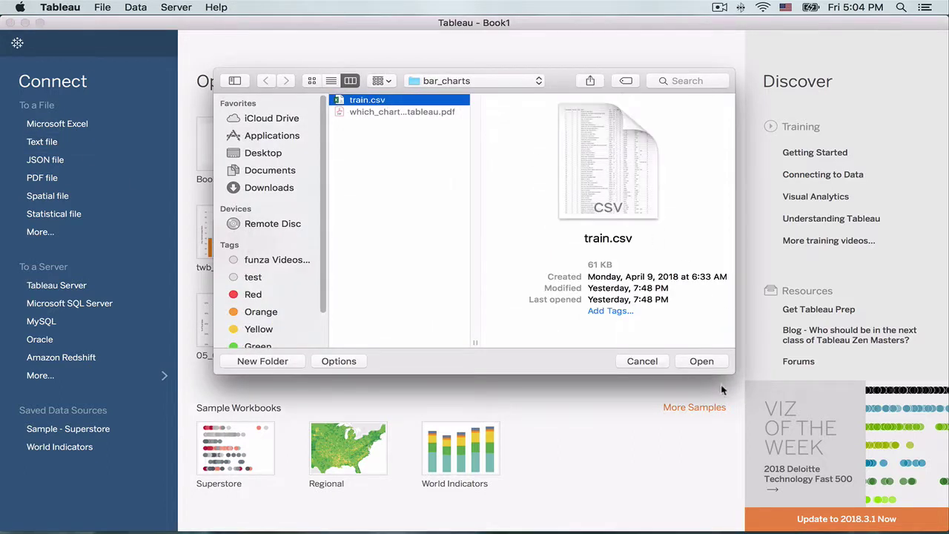
{"action": "left_click", "coordinate": [699, 361]}
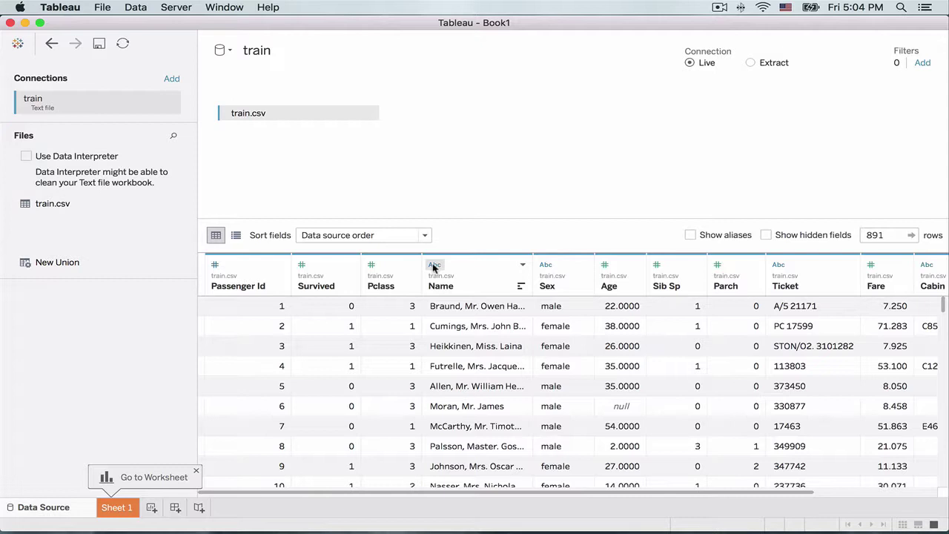
Step: On Sheet 1, chart Number of Records by Sex as horizontal bars coloured by Sex
{"action": "left_click", "coordinate": [123, 508]}
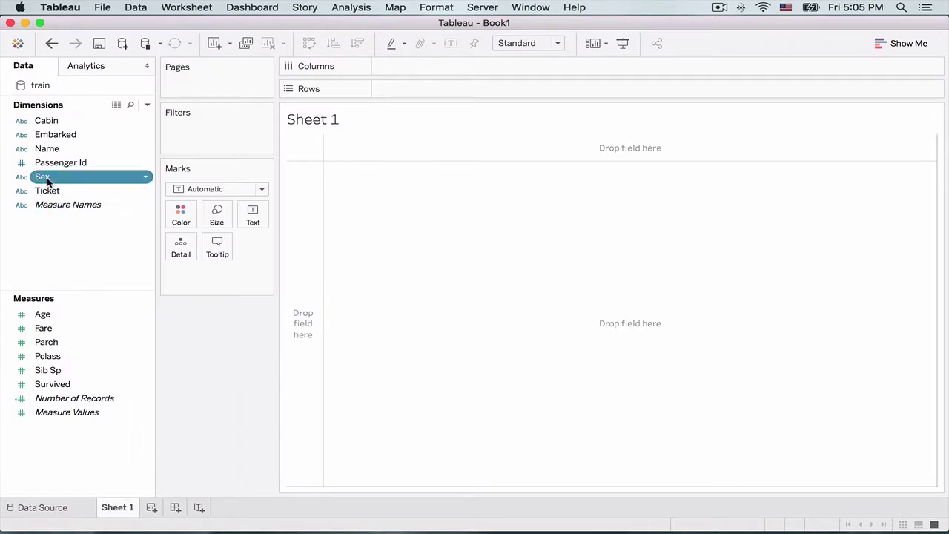
{"action": "left_click_drag", "start_coordinate": [47, 178], "coordinate": [393, 89]}
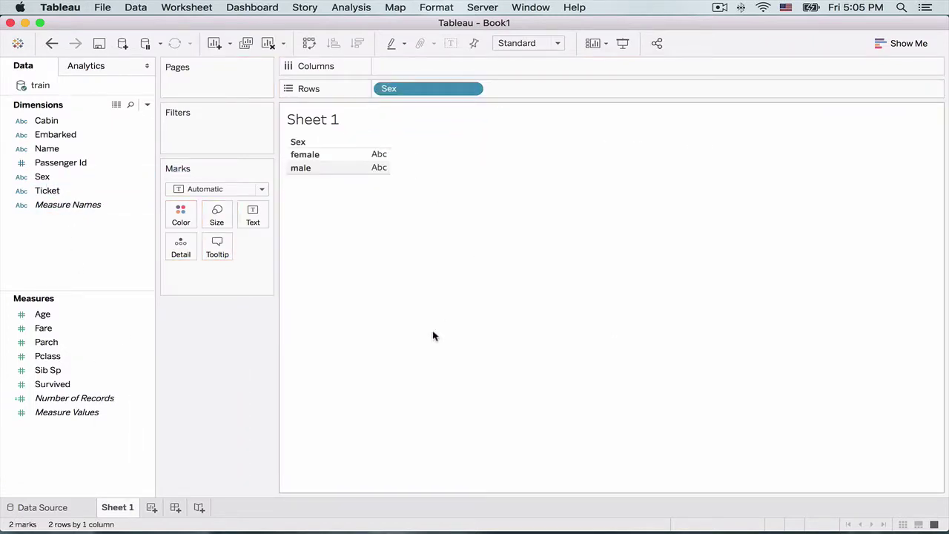
{"action": "left_click", "coordinate": [111, 398]}
{"action": "left_click_drag", "start_coordinate": [111, 398], "coordinate": [456, 67]}
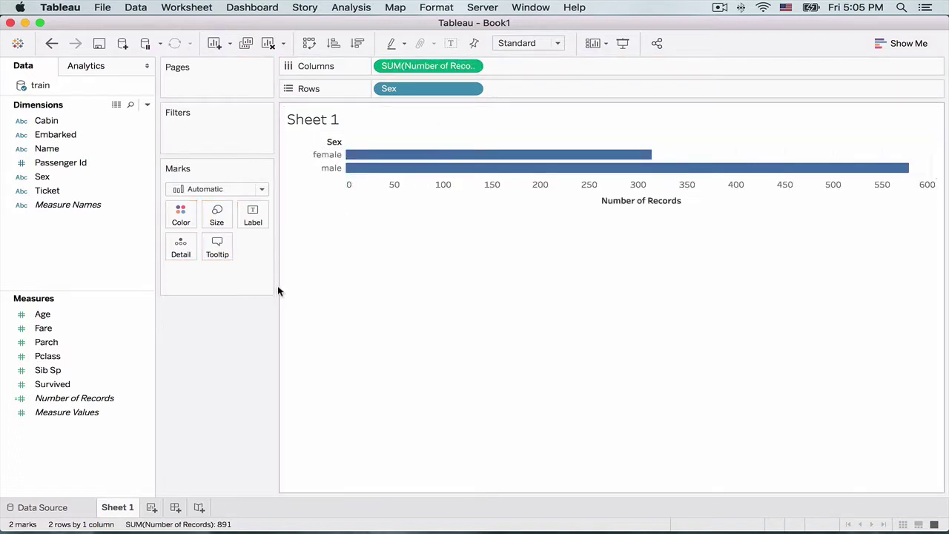
{"action": "left_click_drag", "start_coordinate": [276, 285], "coordinate": [260, 284]}
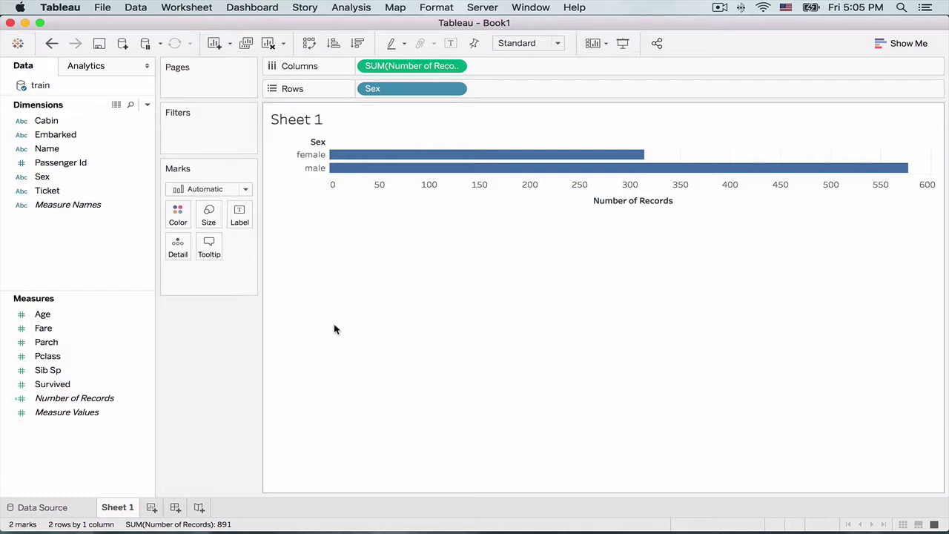
{"action": "left_click", "coordinate": [34, 177]}
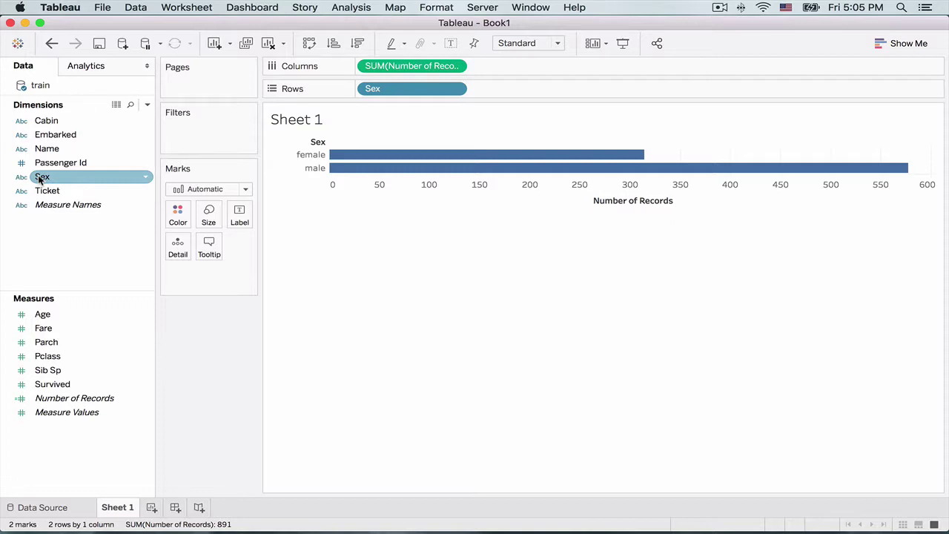
{"action": "left_click_drag", "start_coordinate": [41, 178], "coordinate": [178, 215]}
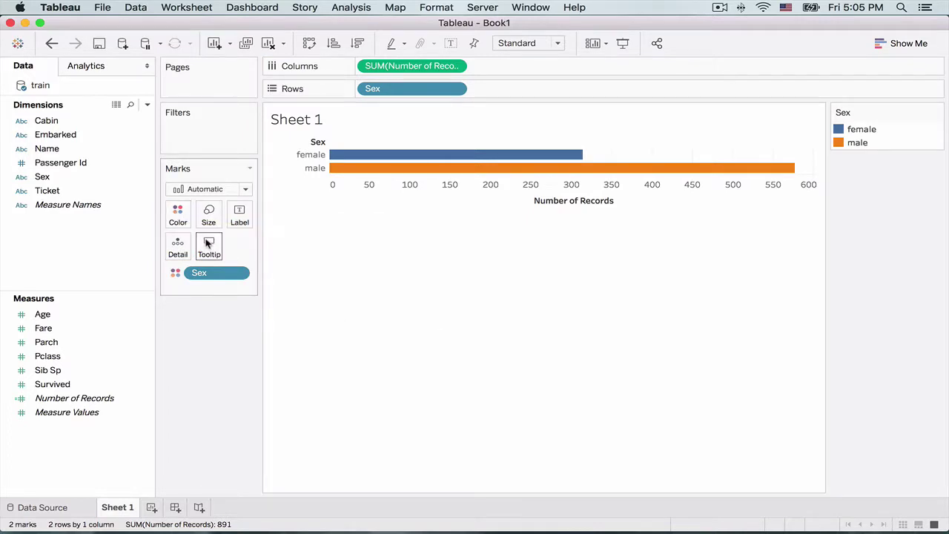
Step: Use the Tableau 20 palette to make the male bar light blue and the female bar pink
{"action": "left_click", "coordinate": [178, 216]}
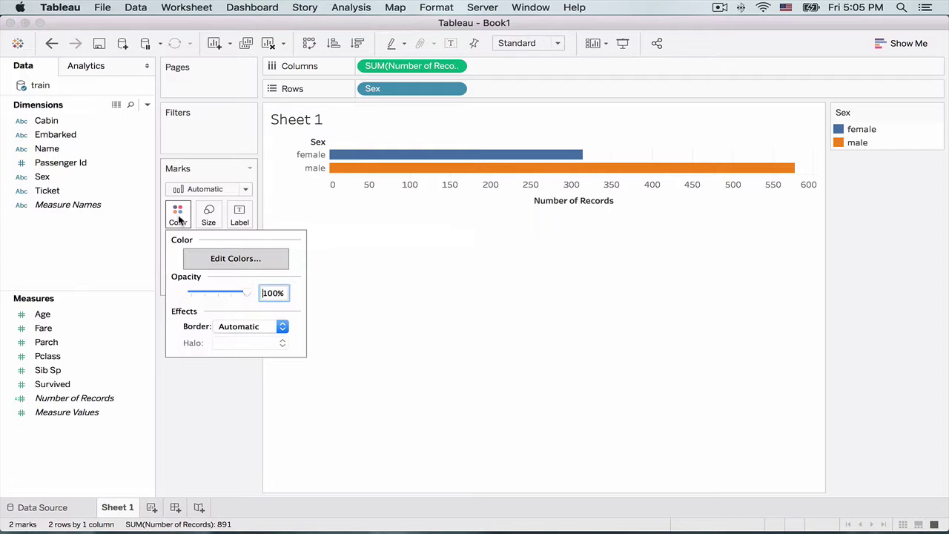
{"action": "left_click", "coordinate": [229, 264]}
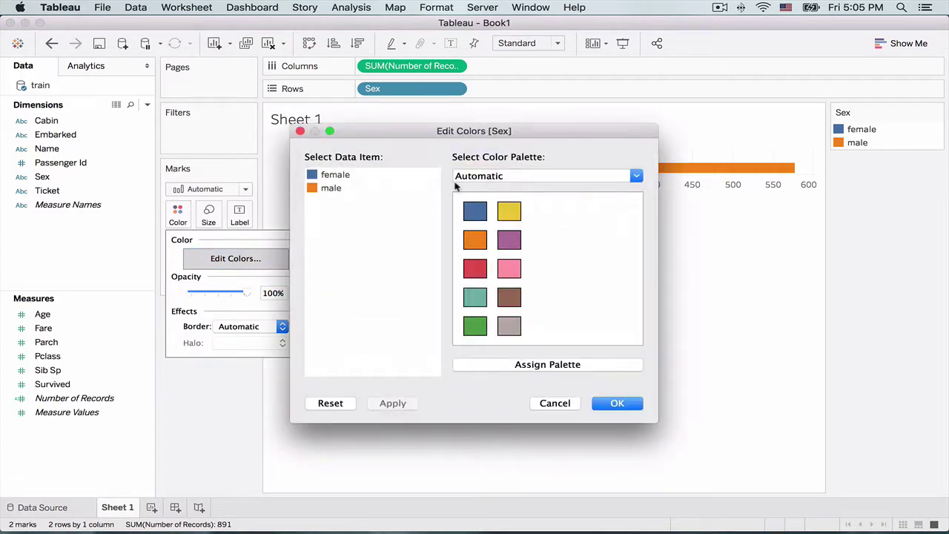
{"action": "left_click", "coordinate": [469, 179]}
{"action": "left_click", "coordinate": [471, 186]}
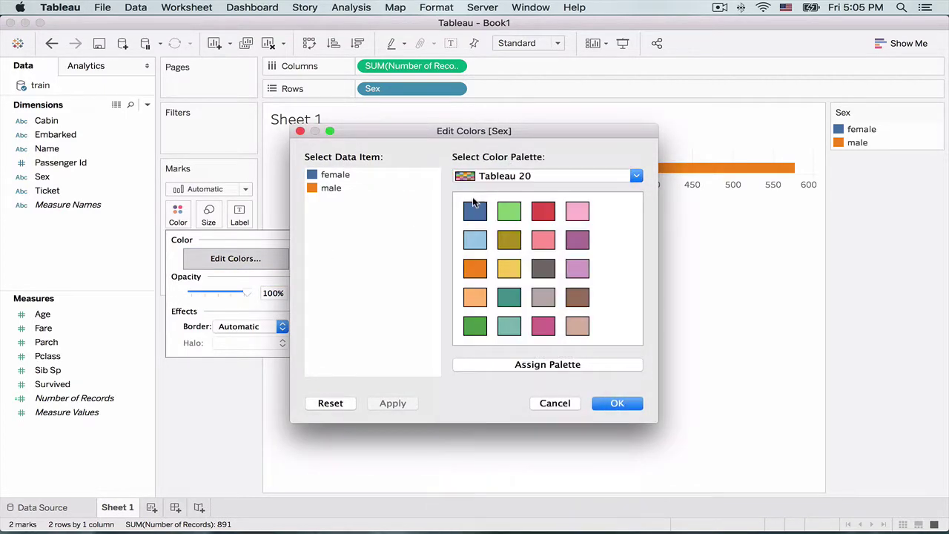
{"action": "left_click", "coordinate": [331, 188]}
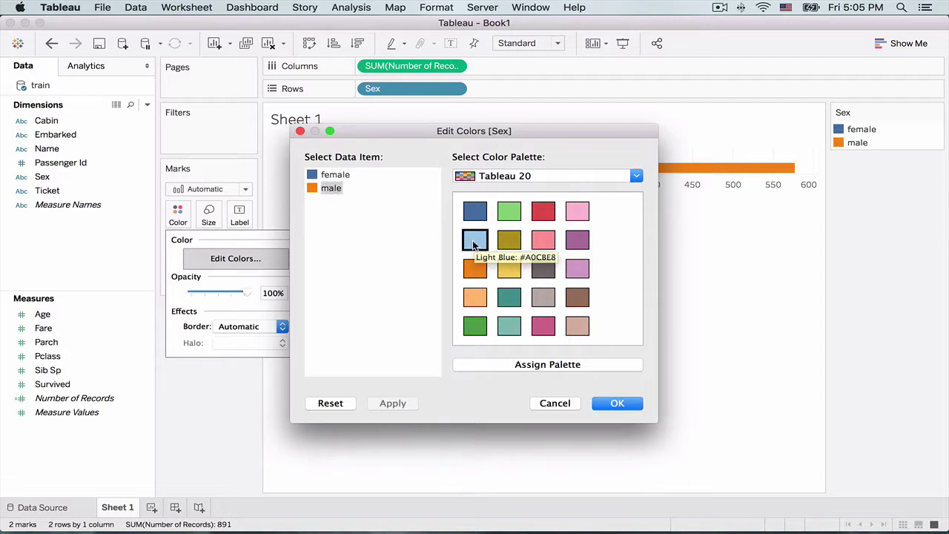
{"action": "left_click", "coordinate": [474, 243]}
{"action": "left_click", "coordinate": [336, 175]}
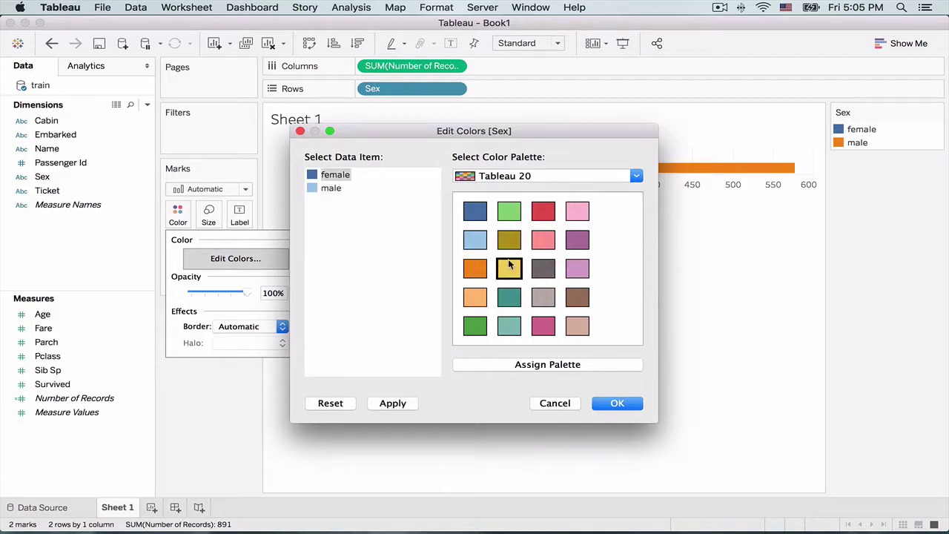
{"action": "left_click", "coordinate": [540, 241]}
{"action": "left_click", "coordinate": [392, 404]}
{"action": "left_click", "coordinate": [605, 404]}
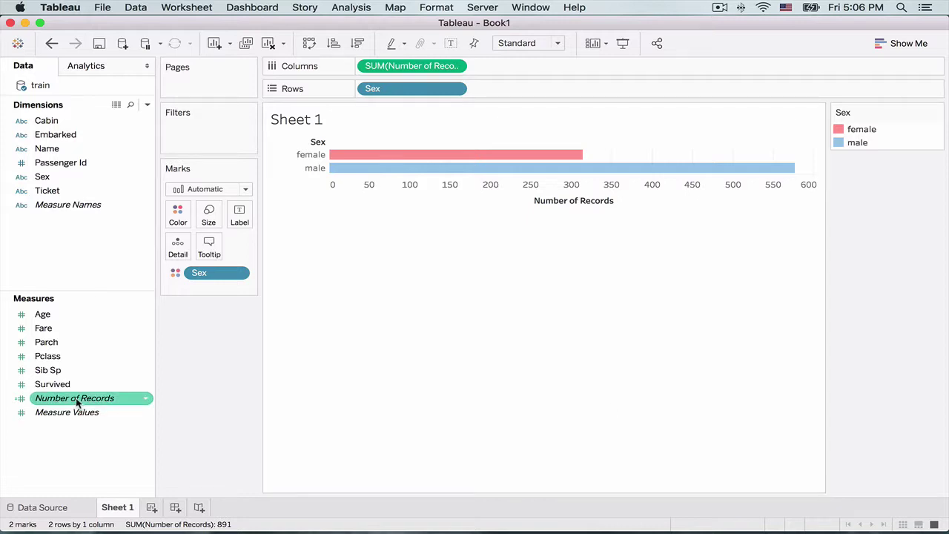
Step: Label the bars with their counts, 314 and 577, and hide the count axis
{"action": "left_click_drag", "start_coordinate": [77, 401], "coordinate": [249, 218]}
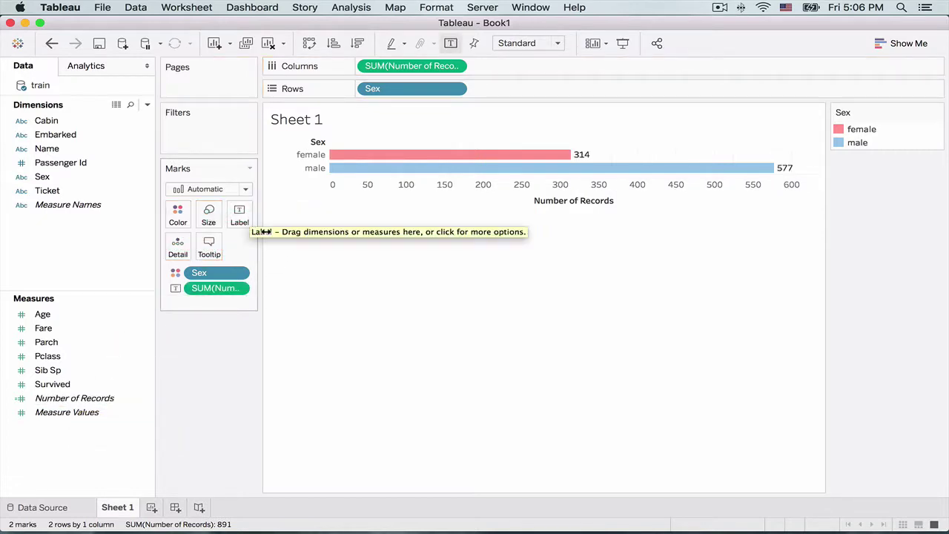
{"action": "right_click", "coordinate": [459, 188]}
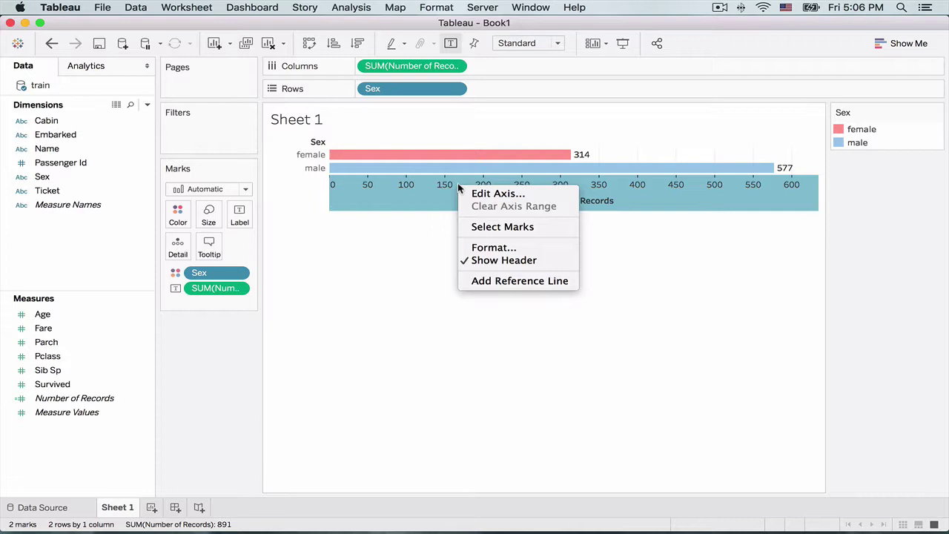
{"action": "left_click", "coordinate": [493, 261]}
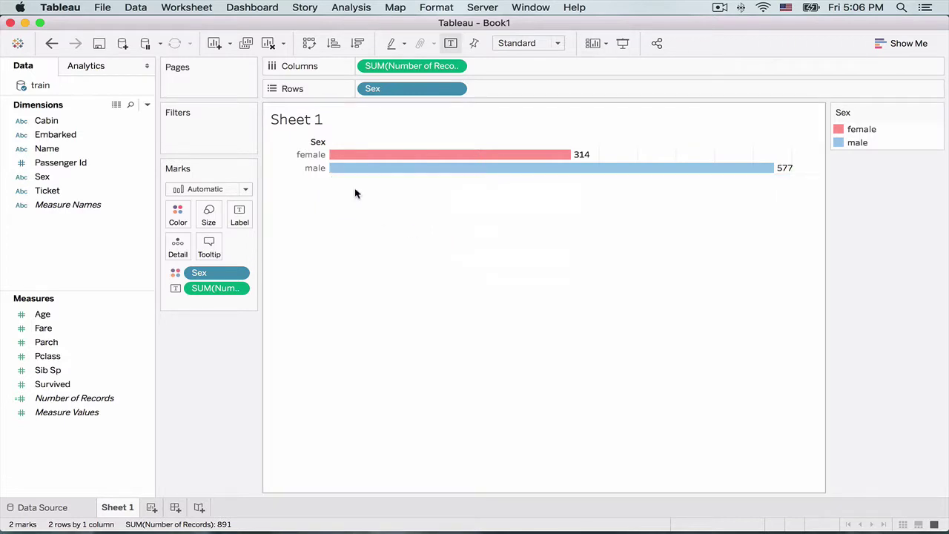
Step: Hide the Sex row header and the sheet title
{"action": "left_click", "coordinate": [303, 164]}
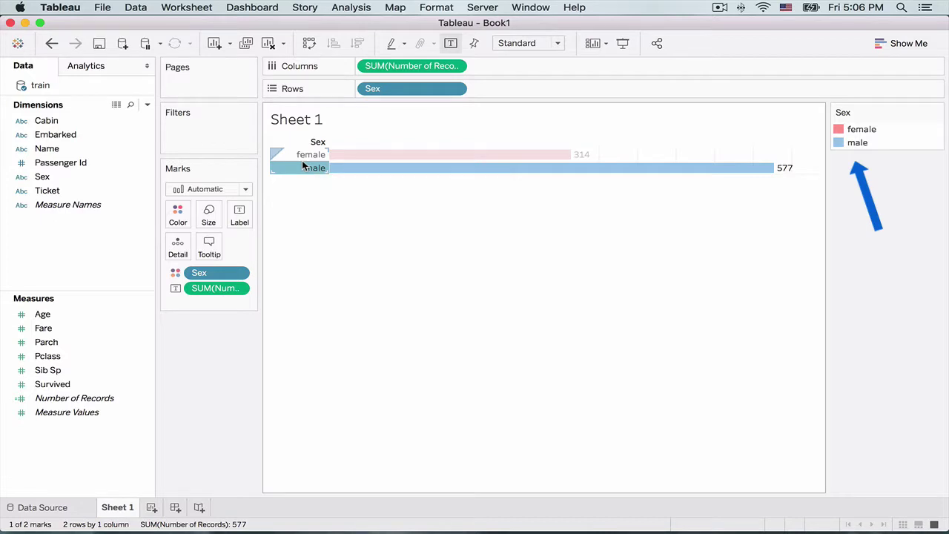
{"action": "right_click", "coordinate": [304, 164]}
{"action": "left_click", "coordinate": [343, 242]}
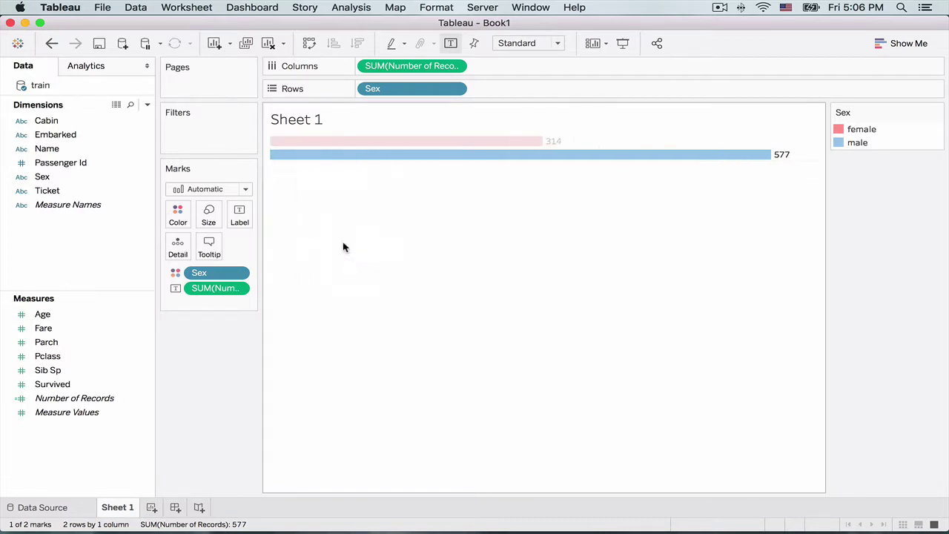
{"action": "right_click", "coordinate": [301, 124]}
{"action": "left_click", "coordinate": [329, 157]}
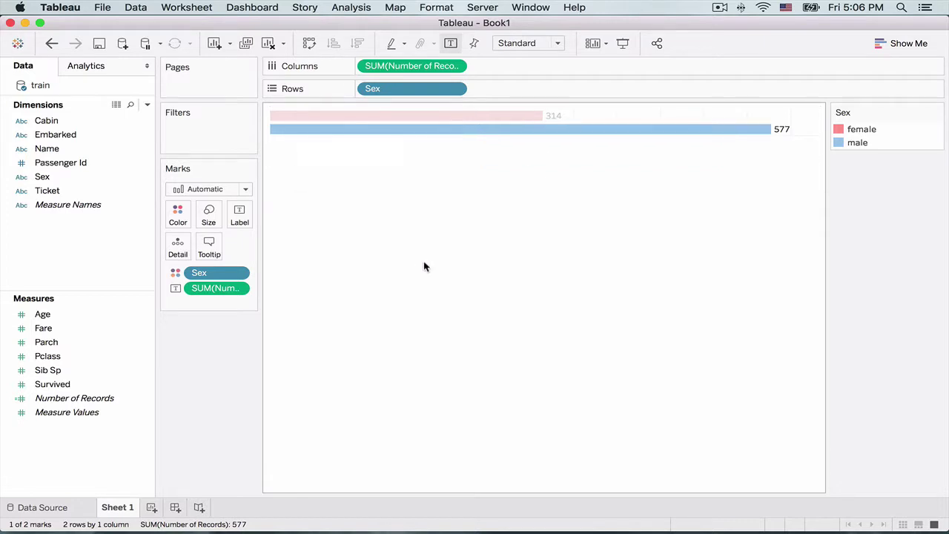
{"action": "left_click", "coordinate": [424, 267]}
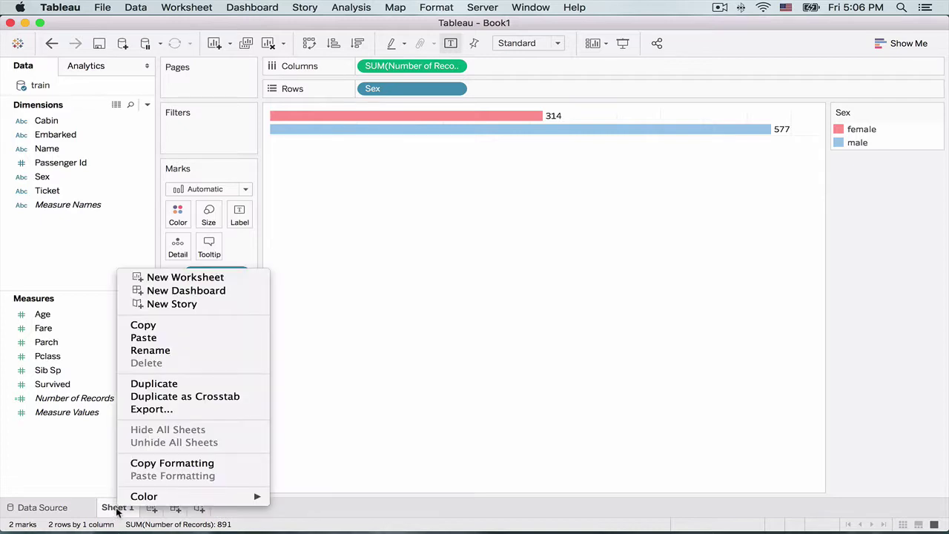
Step: Duplicate Sheet 1 as Sheet 1 (2)
{"action": "right_click", "coordinate": [117, 509]}
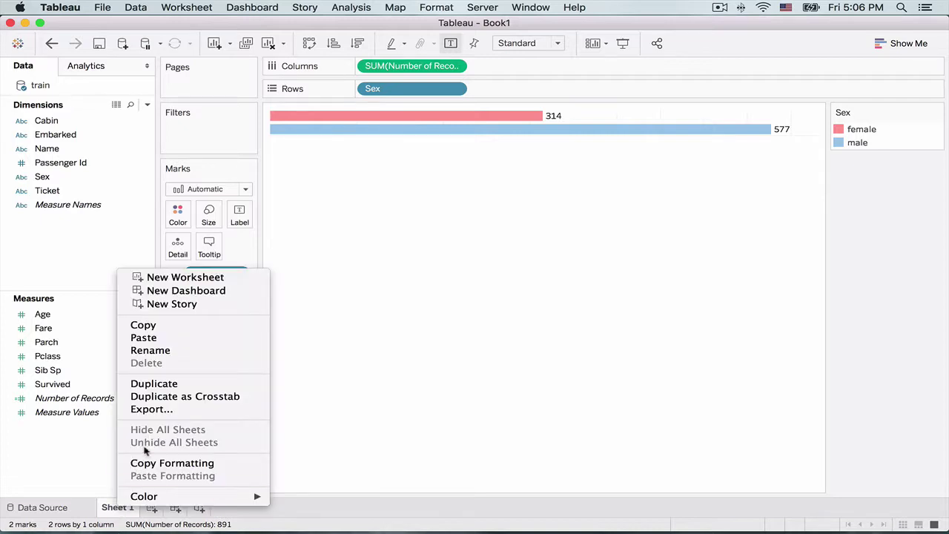
{"action": "left_click", "coordinate": [158, 384]}
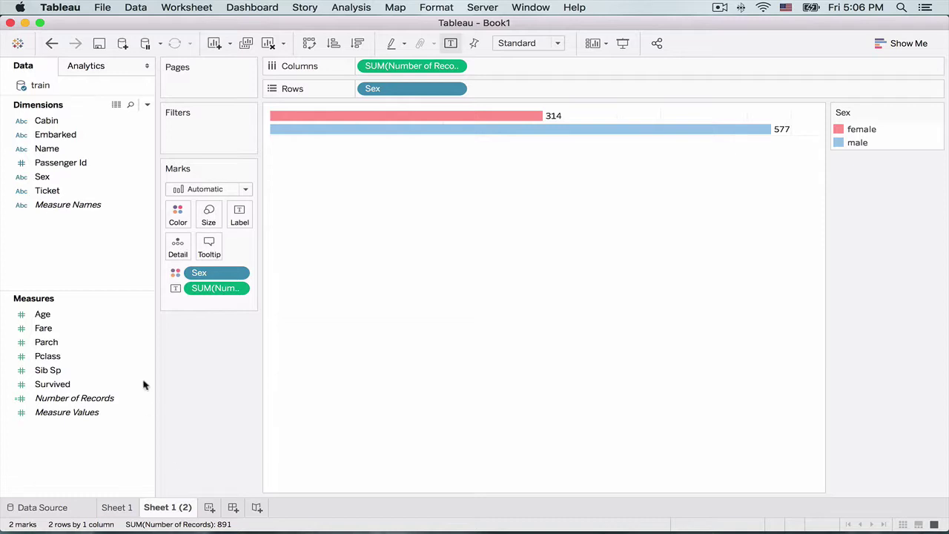
{"action": "left_click", "coordinate": [60, 211]}
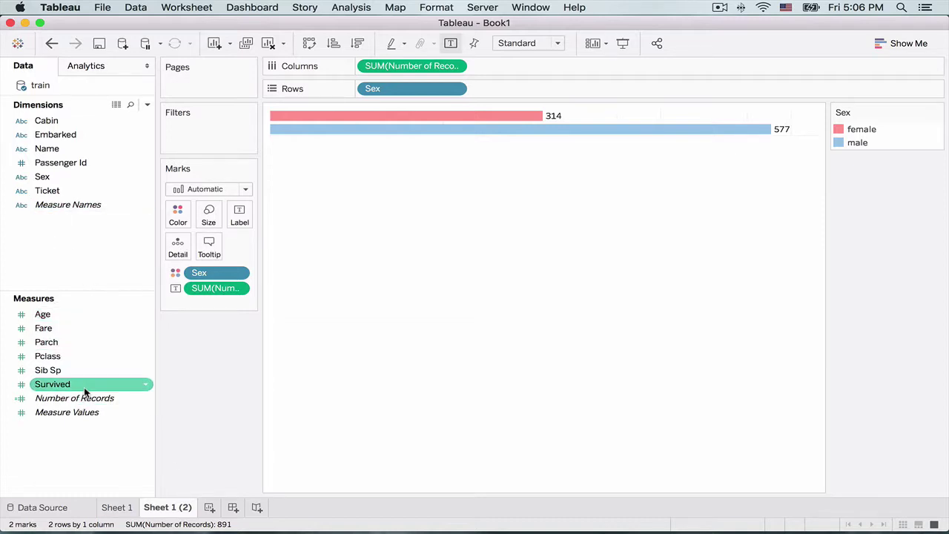
Step: Convert the Survived measure into a dimension
{"action": "left_click", "coordinate": [148, 386]}
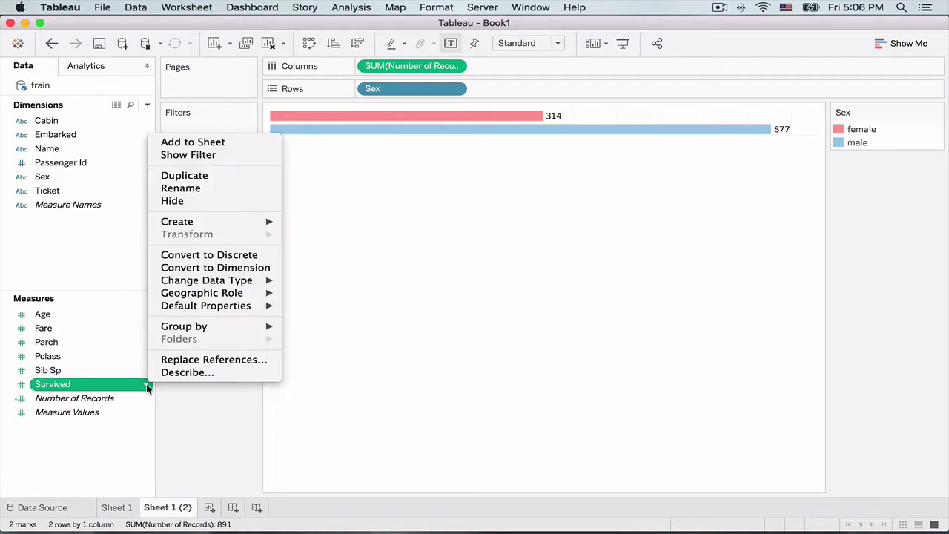
{"action": "left_click", "coordinate": [188, 267]}
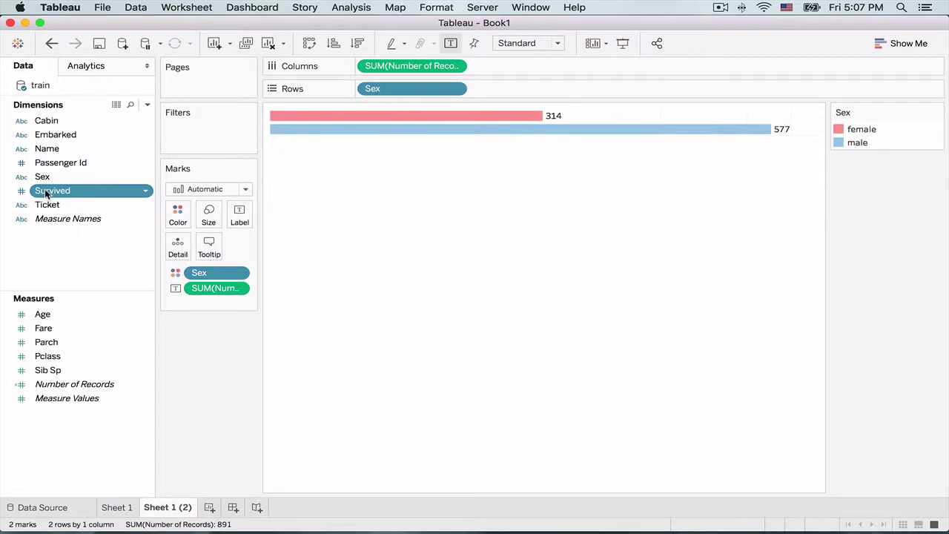
{"action": "left_click", "coordinate": [46, 193]}
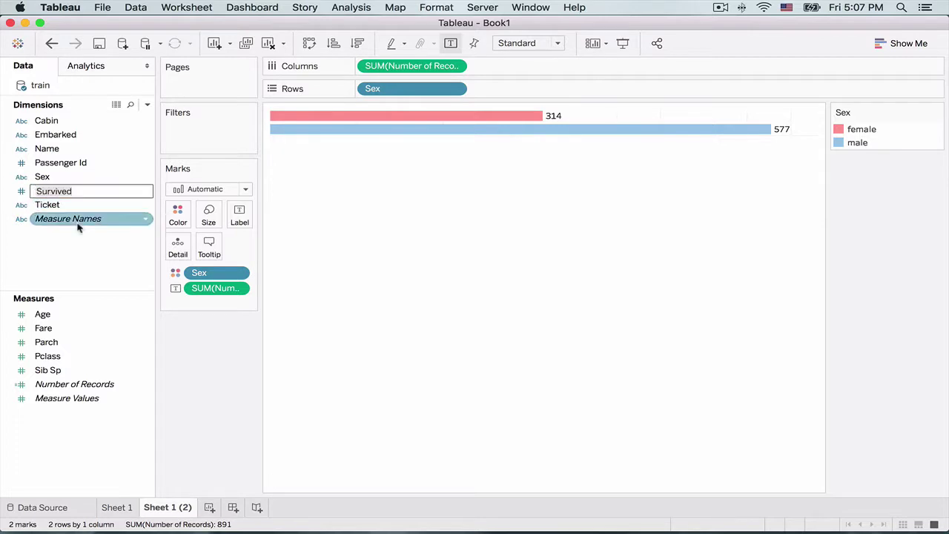
{"action": "left_click", "coordinate": [90, 256]}
{"action": "left_click", "coordinate": [51, 188]}
Step: Replace the Survived colouring with Sex, restoring female pink (314) and male light blue (577)
{"action": "left_click_drag", "start_coordinate": [51, 188], "coordinate": [175, 211]}
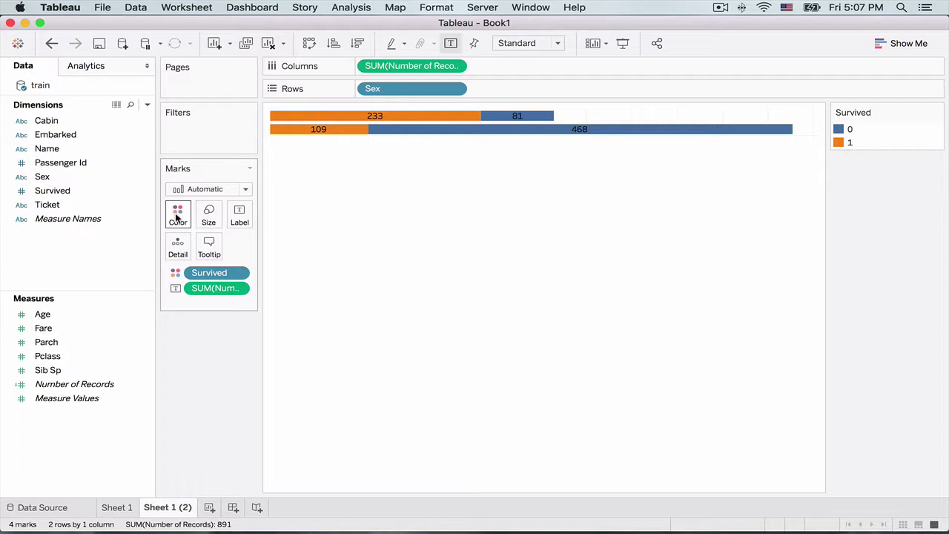
{"action": "left_click_drag", "start_coordinate": [217, 273], "coordinate": [217, 348]}
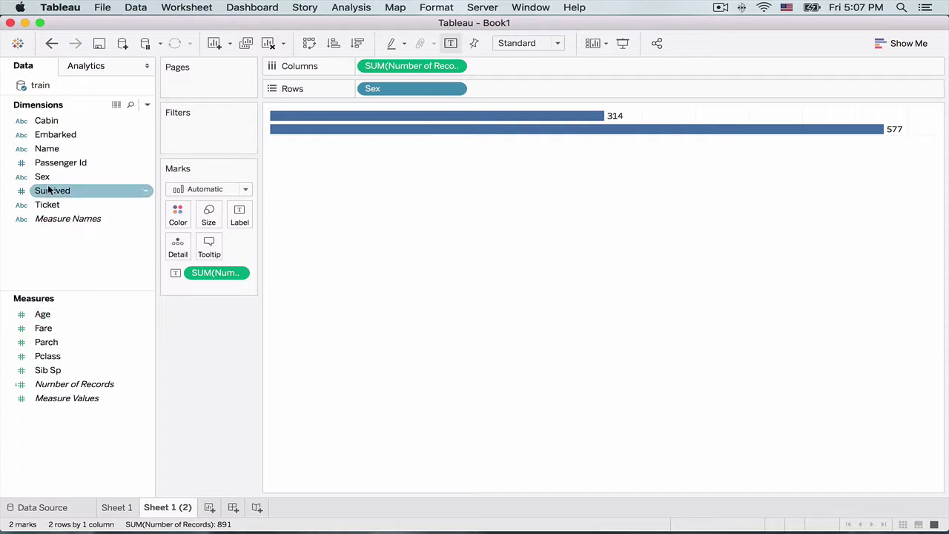
{"action": "left_click_drag", "start_coordinate": [46, 178], "coordinate": [173, 216]}
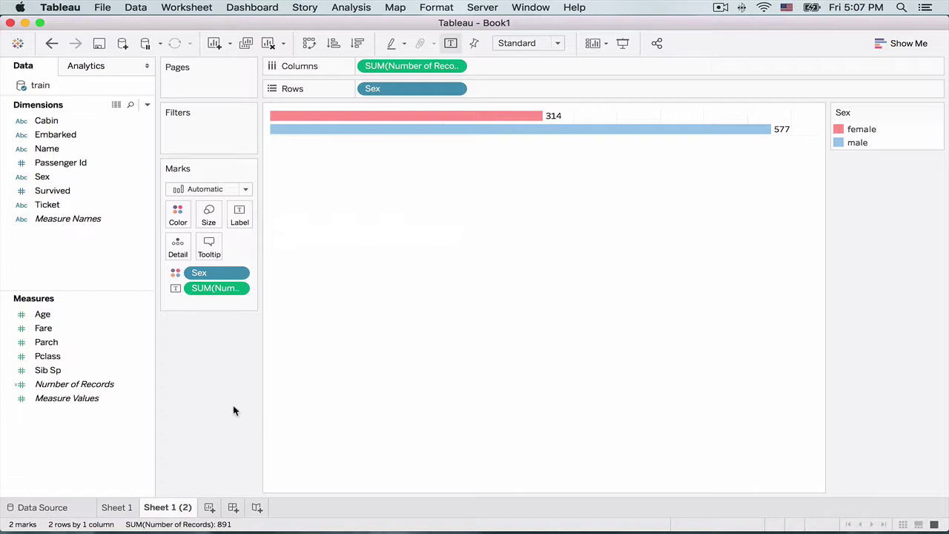
Step: Start a calculated field from Survived named Survived-Text
{"action": "left_click", "coordinate": [144, 191]}
{"action": "mouse_move", "coordinate": [199, 295]}
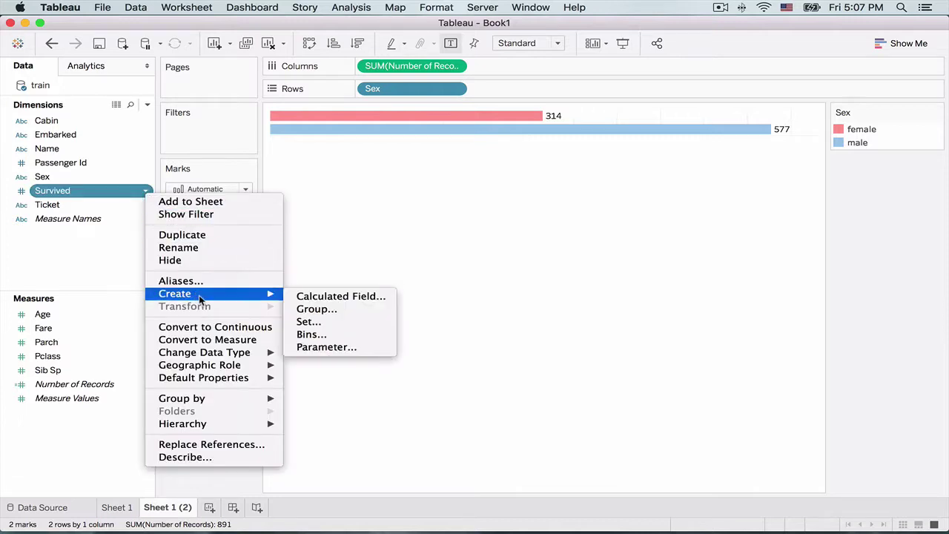
{"action": "left_click", "coordinate": [324, 295]}
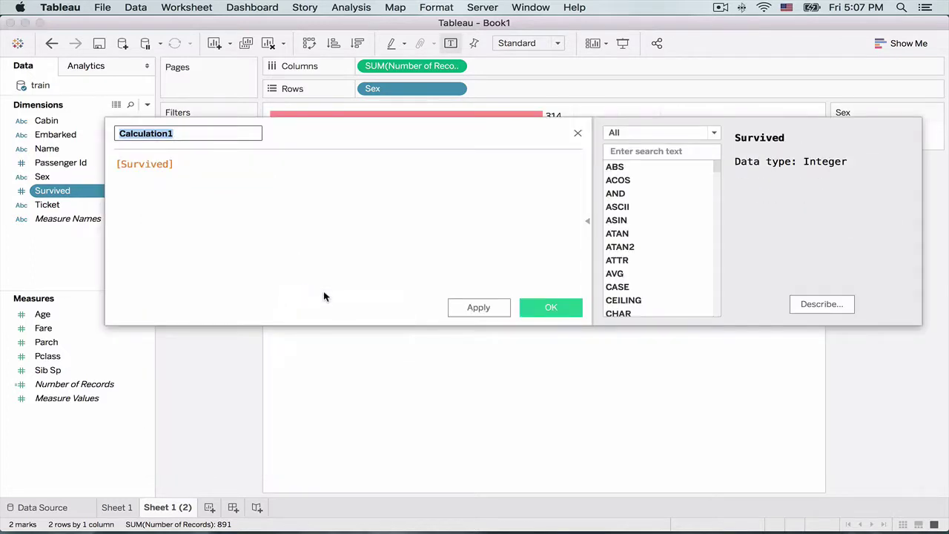
{"action": "type", "text": "Survived-Text"}
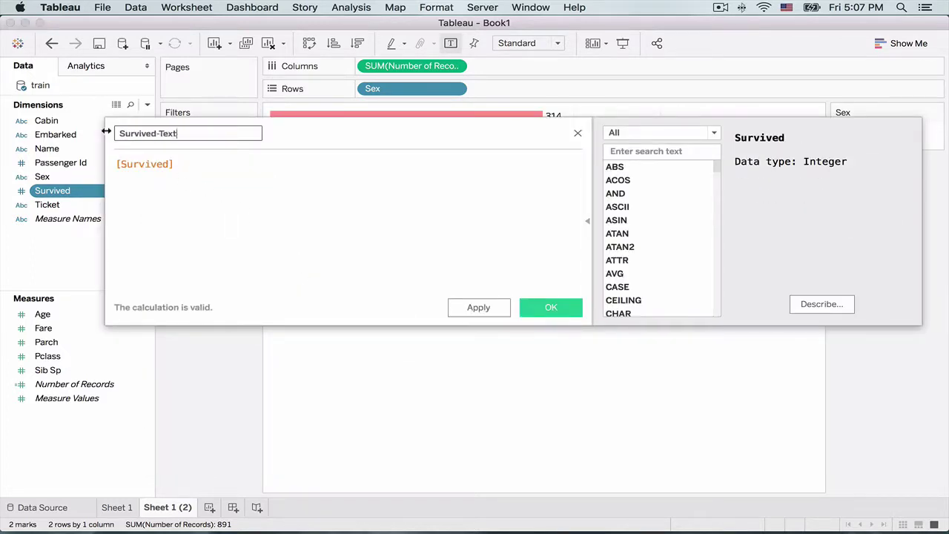
Step: Enter IF [Survived] = 1 THEN 'survivals' ELSE 'deaths' END and save the calculation
{"action": "left_click", "coordinate": [117, 163]}
{"action": "type", "text": "IF"}
{"action": "key", "text": "End"}
{"action": "type", "text": "= 1 THEN"}
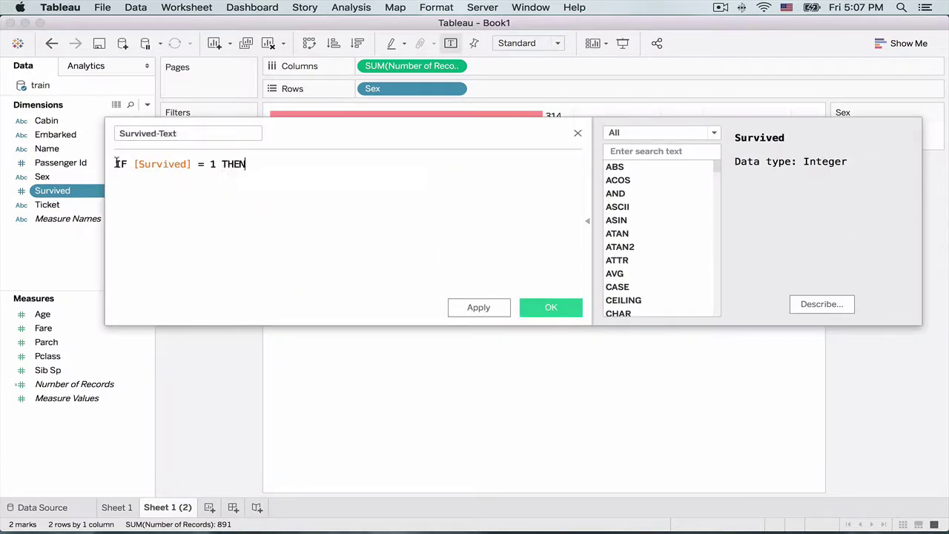
{"action": "type", "text": " 'survivals'"}
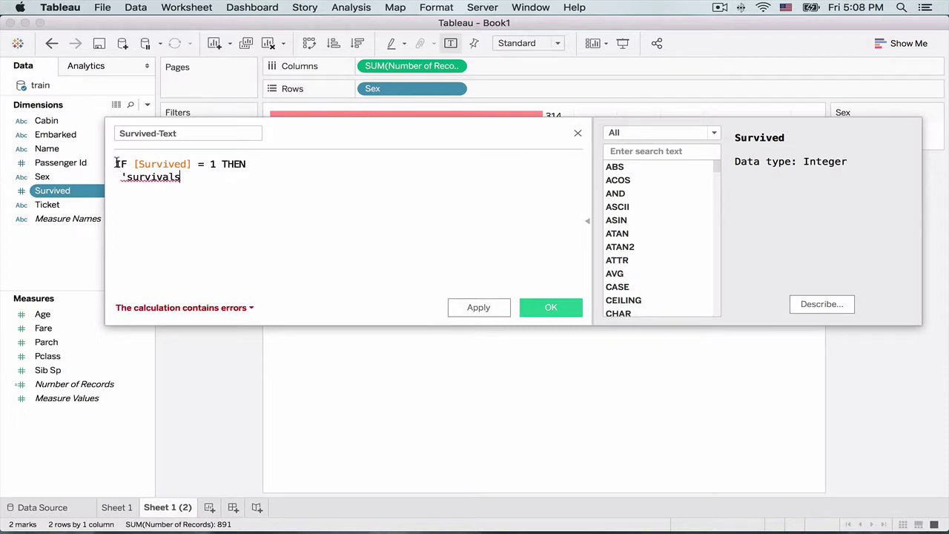
{"action": "key", "text": "Return"}
{"action": "type", "text": "ELSE"}
{"action": "key", "text": "Return"}
{"action": "type", "text": "'deaths'"}
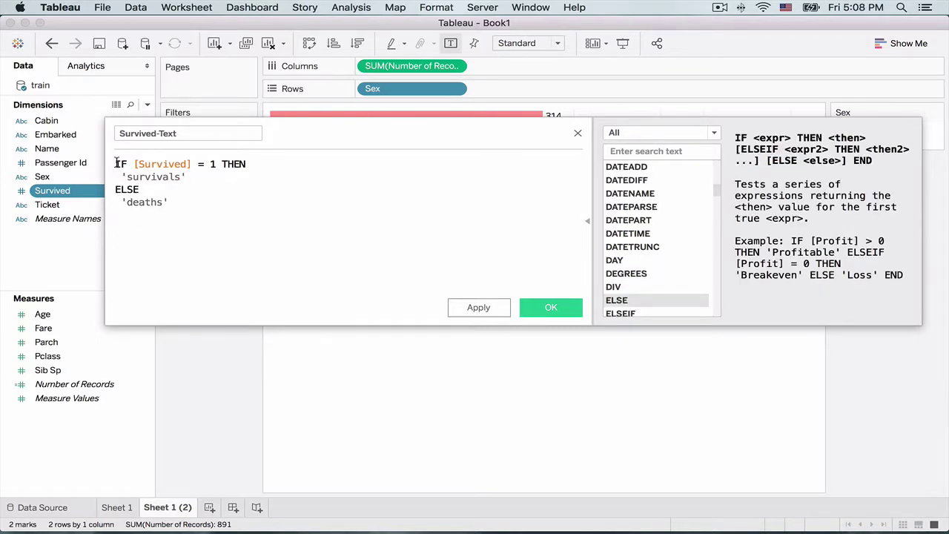
{"action": "key", "text": "Return"}
{"action": "type", "text": "END"}
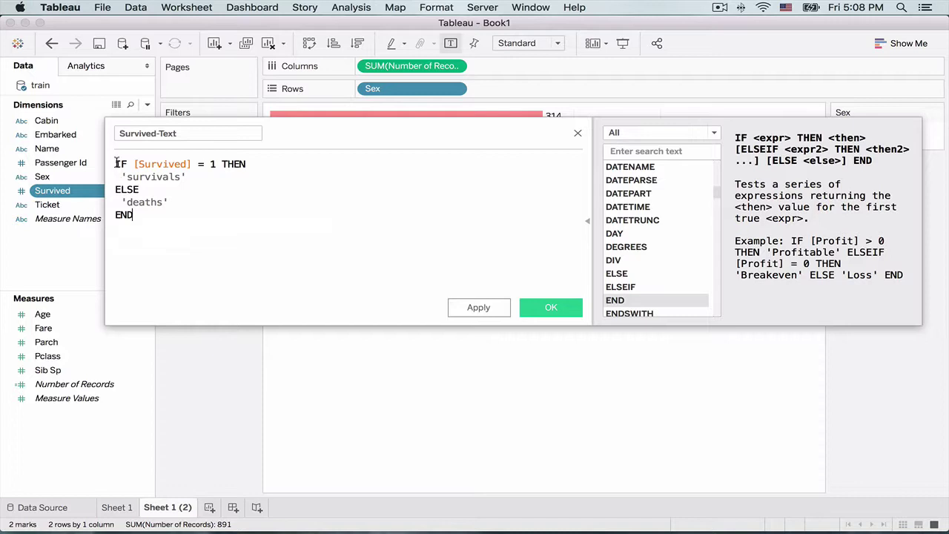
{"action": "left_click", "coordinate": [478, 307]}
{"action": "left_click", "coordinate": [536, 310]}
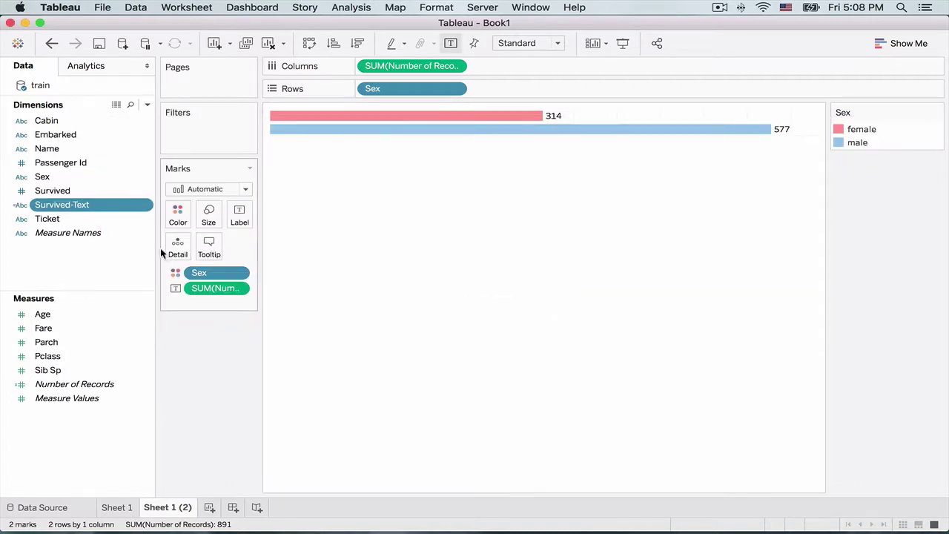
{"action": "left_click", "coordinate": [146, 204]}
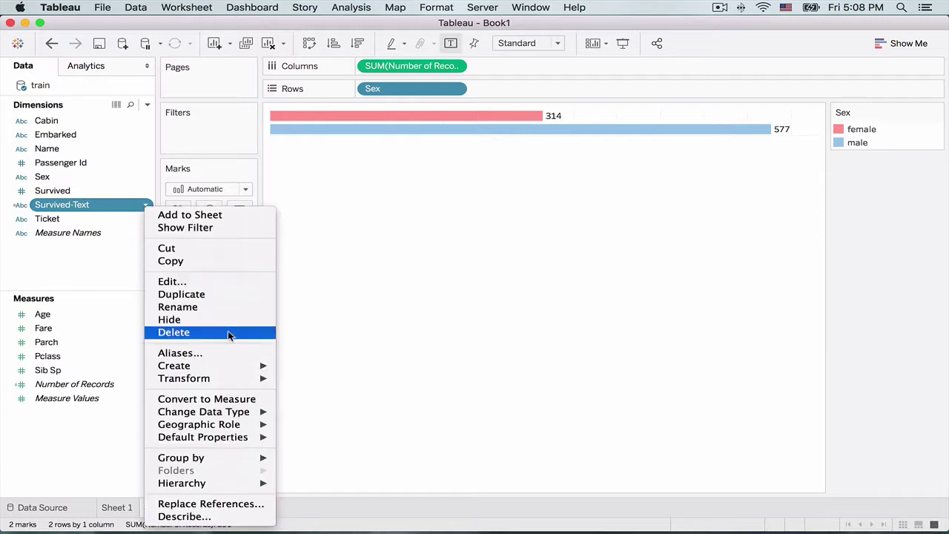
Step: Start a calculated field from Survived-Text named Survival Rates
{"action": "mouse_move", "coordinate": [252, 365]}
{"action": "left_click", "coordinate": [297, 368]}
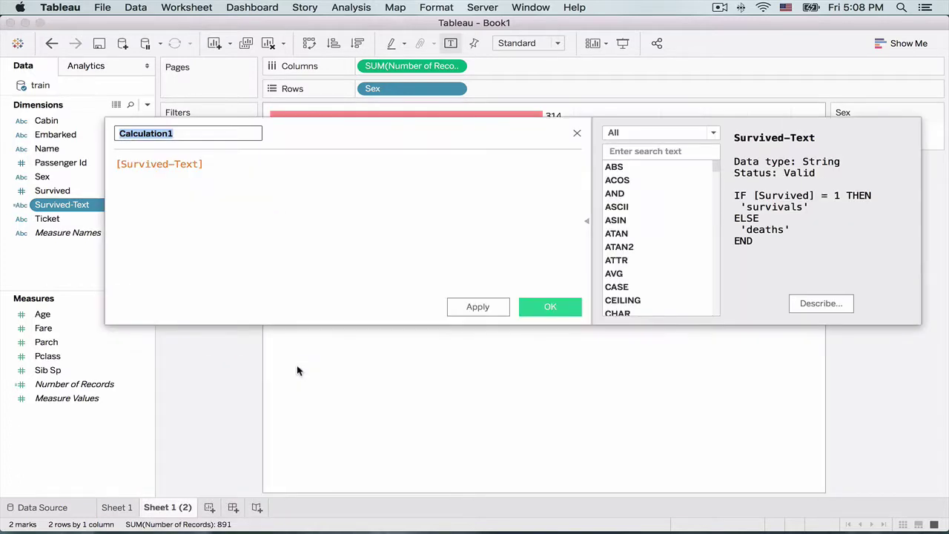
{"action": "type", "text": "Survival Rates"}
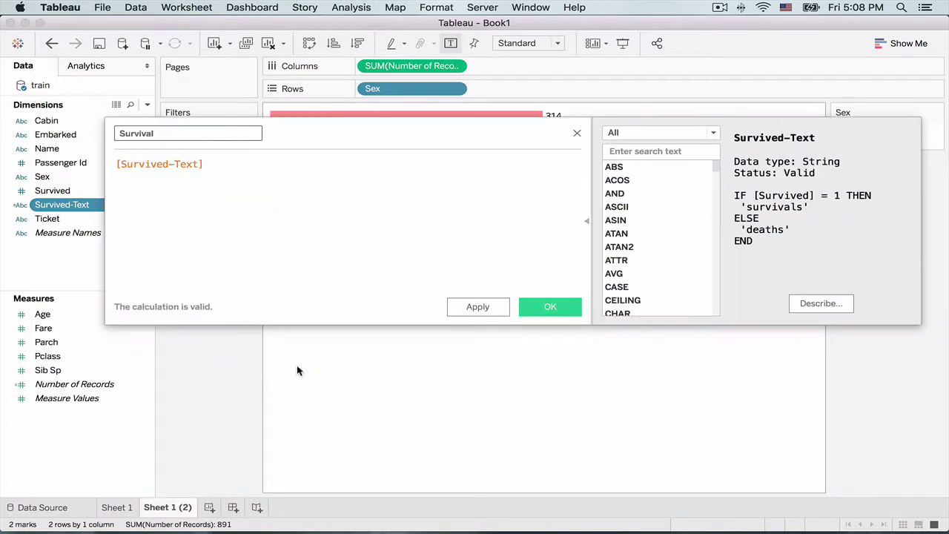
Step: Enter the formula [Sex] + ' (' + [Survived-Text] + ')' and save the calculation
{"action": "left_click", "coordinate": [116, 164]}
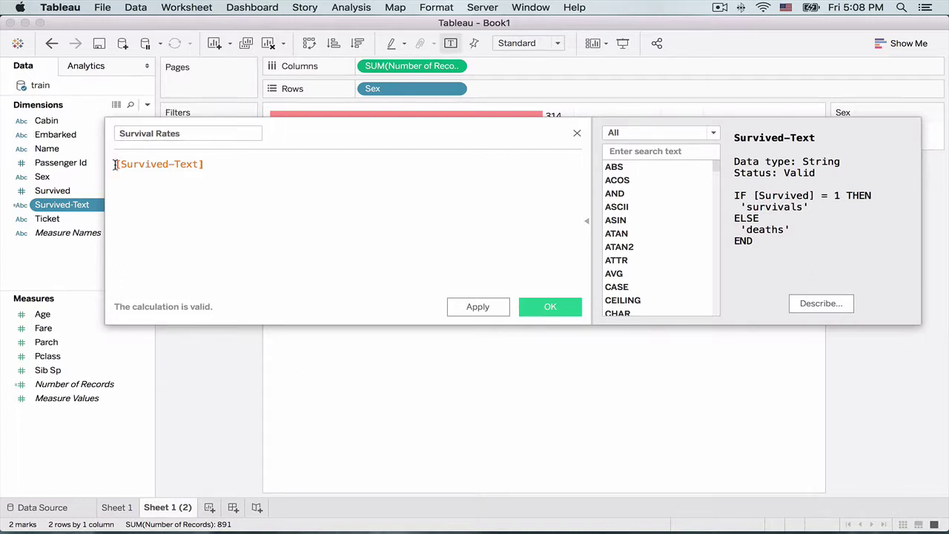
{"action": "type", "text": "Sex"}
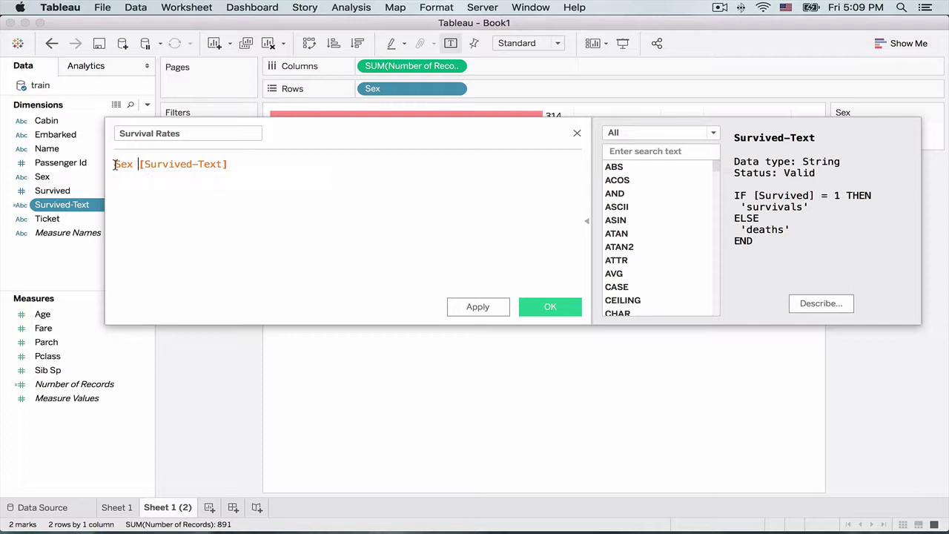
{"action": "key", "text": "Left"}
{"action": "key", "text": "BackSpace"}
{"action": "key", "text": "BackSpace"}
{"action": "key", "text": "BackSpace"}
{"action": "type", "text": "Sex"}
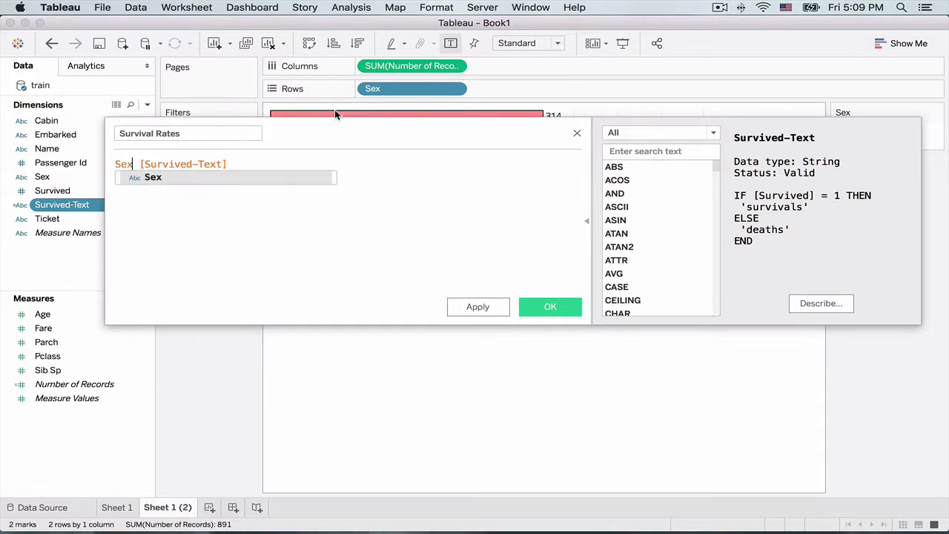
{"action": "key", "text": "Return"}
{"action": "type", "text": "+"}
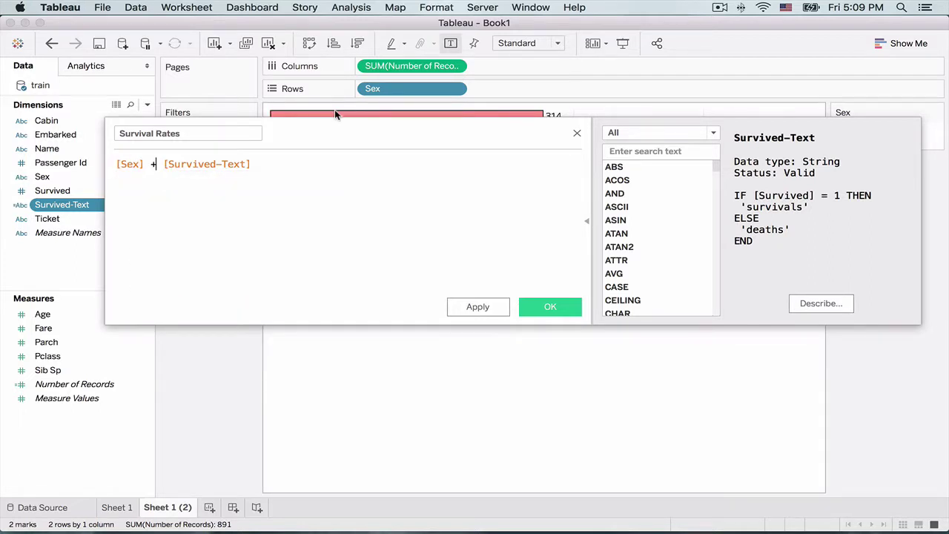
{"action": "type", "text": " ' ("}
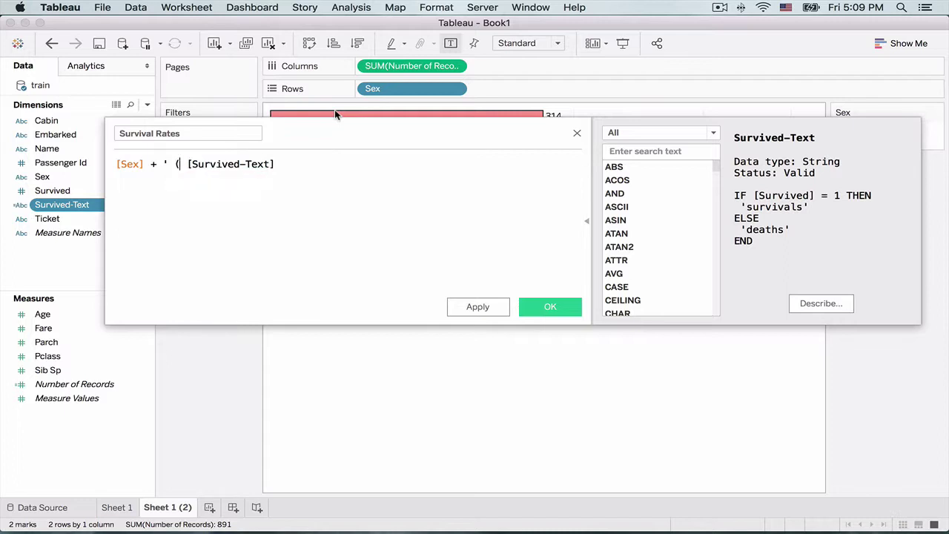
{"action": "type", "text": "' +"}
{"action": "key", "text": "End"}
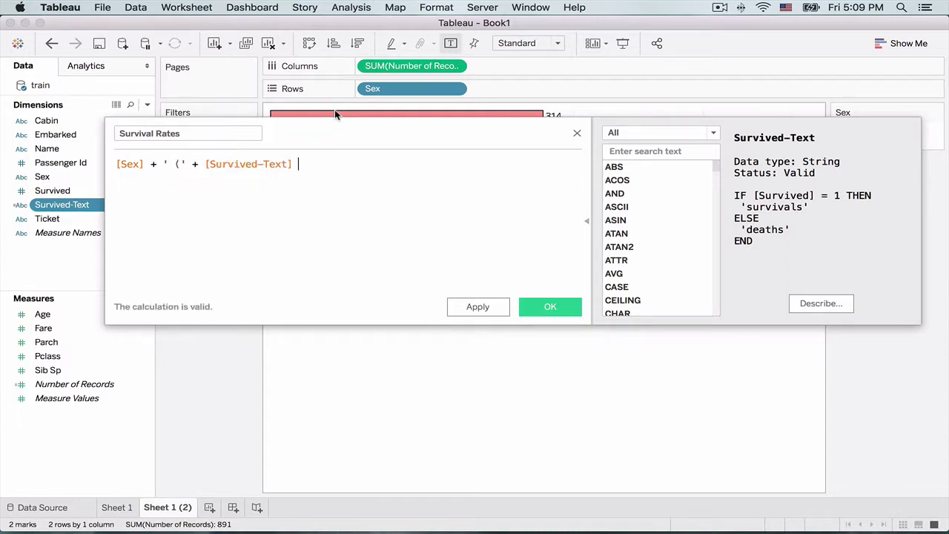
{"action": "type", "text": "+ ')'"}
{"action": "left_click", "coordinate": [478, 306]}
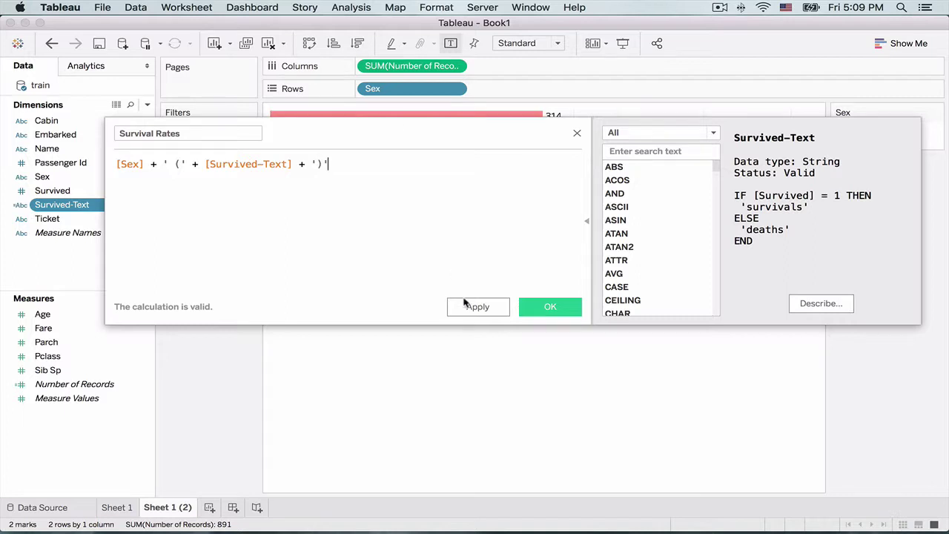
{"action": "left_click", "coordinate": [531, 307]}
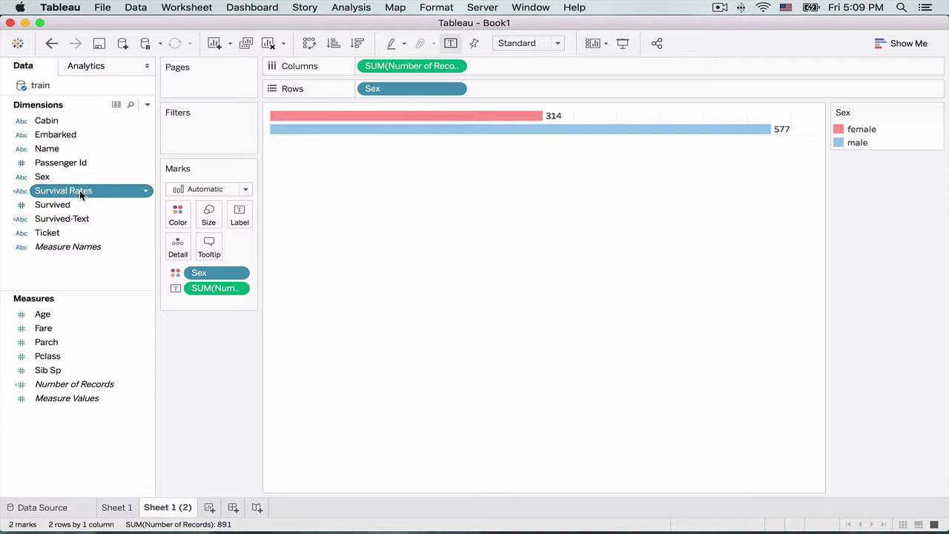
Step: Colour the bars by Survival Rates, giving a four-entry survivals/deaths legend
{"action": "left_click_drag", "start_coordinate": [82, 194], "coordinate": [215, 272]}
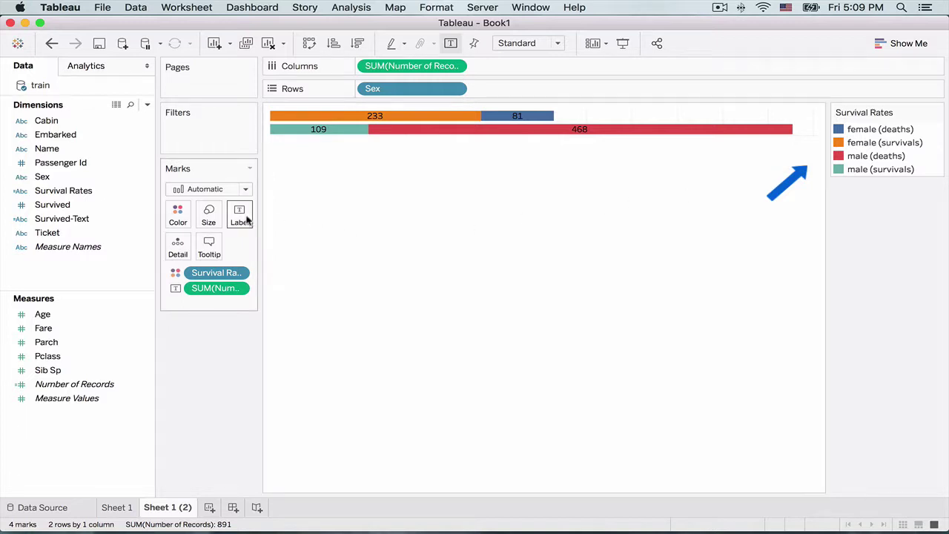
Step: Switch Survival Rates to Tableau 20, with female survivals pink and female deaths red
{"action": "left_click", "coordinate": [182, 216]}
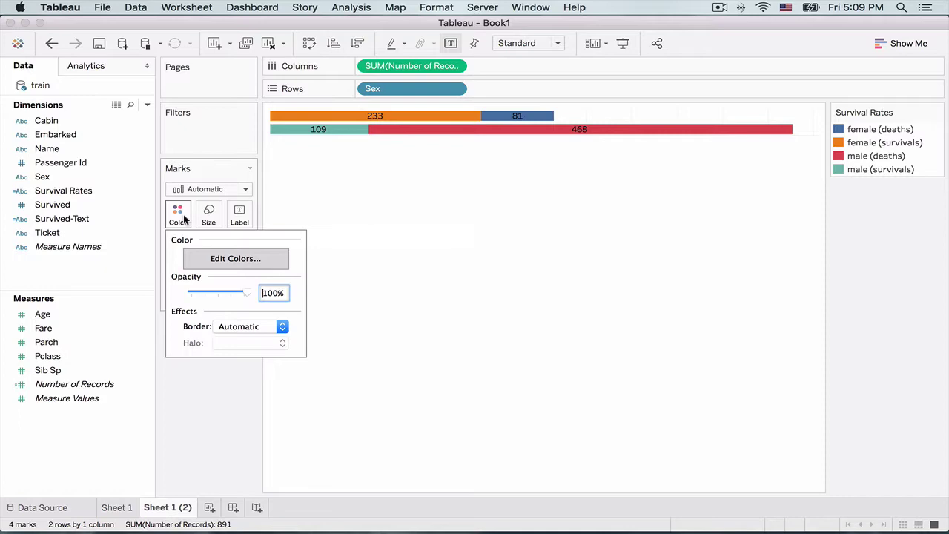
{"action": "left_click", "coordinate": [232, 258]}
{"action": "left_click", "coordinate": [493, 177]}
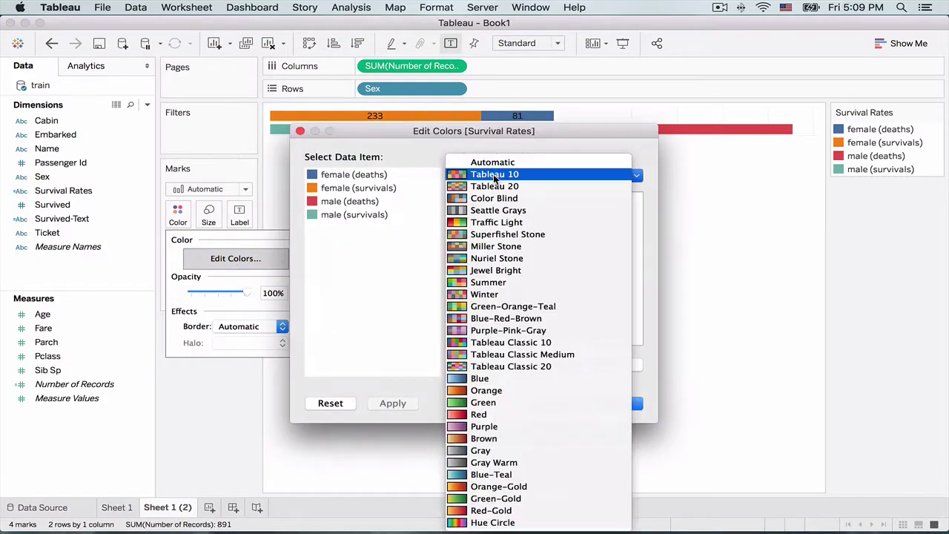
{"action": "left_click", "coordinate": [495, 187]}
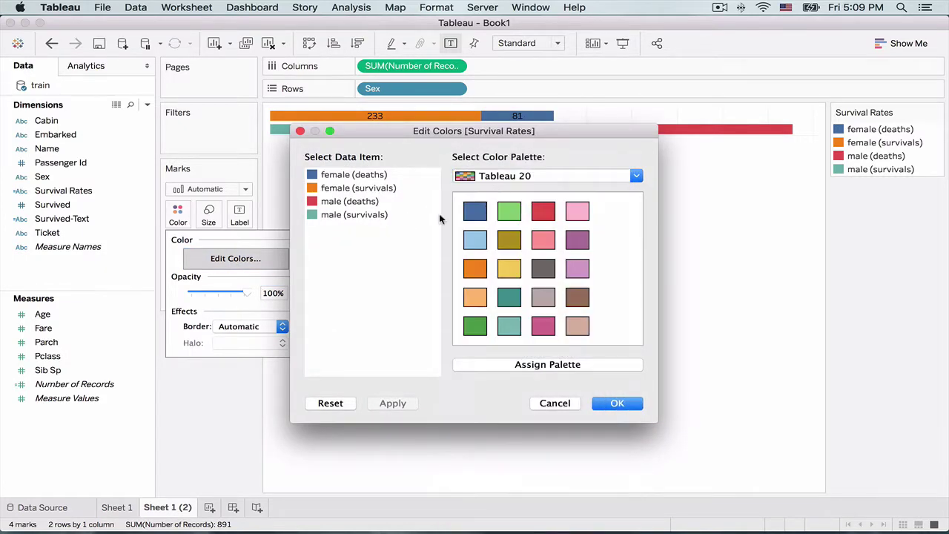
{"action": "left_click", "coordinate": [375, 192]}
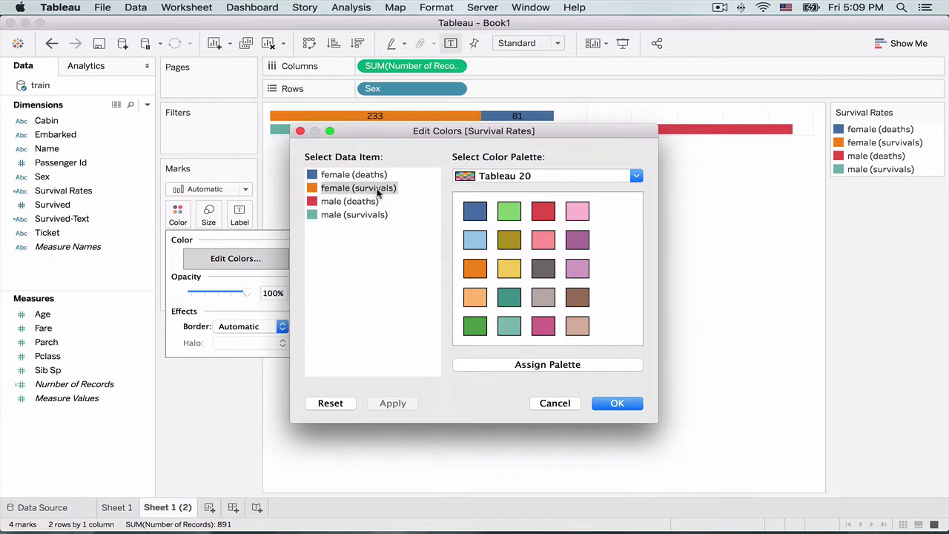
{"action": "left_click", "coordinate": [544, 239]}
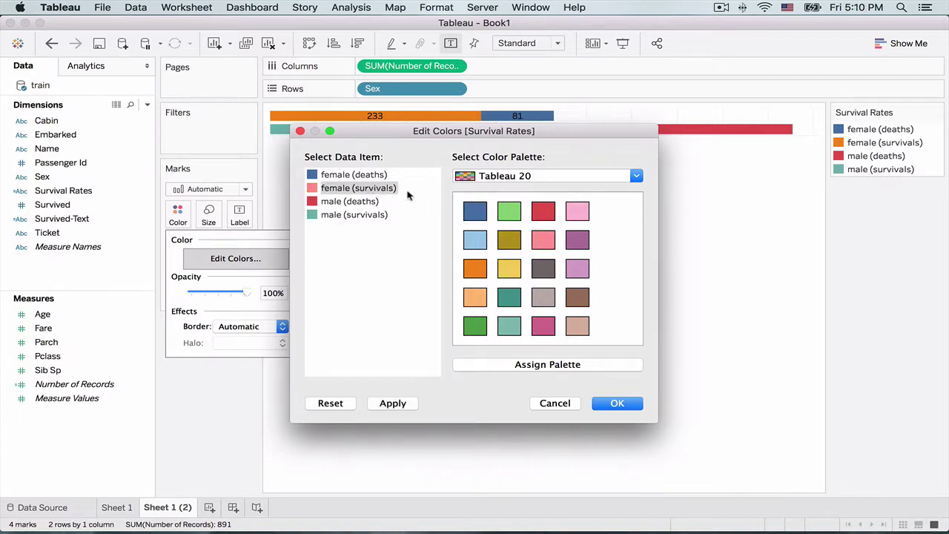
{"action": "left_click", "coordinate": [375, 177]}
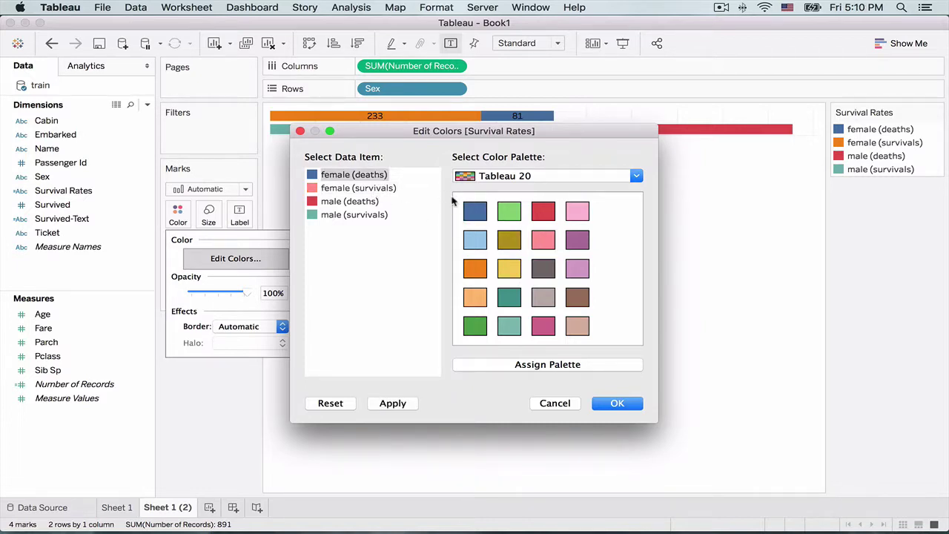
{"action": "left_click", "coordinate": [542, 213]}
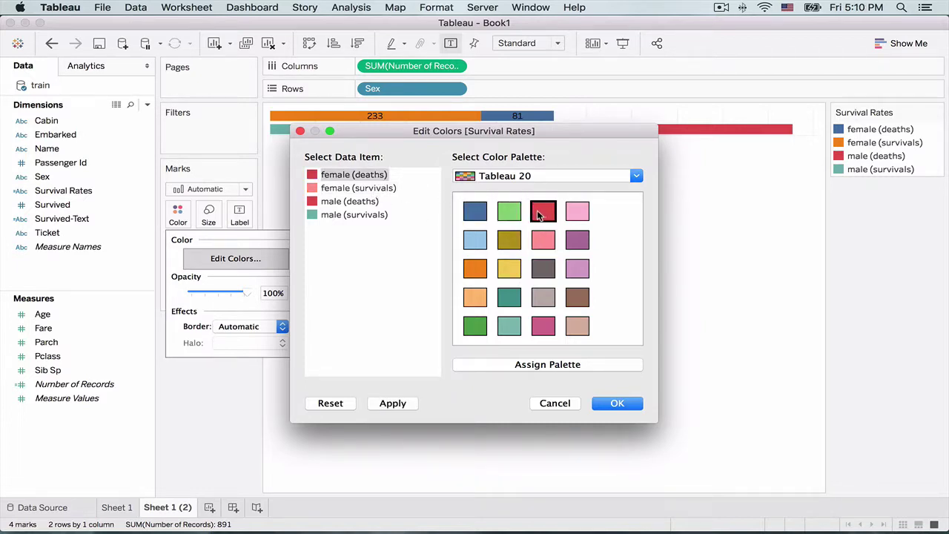
Step: Make male survivals light blue and male deaths dark blue, and apply the colours
{"action": "left_click", "coordinate": [359, 216]}
{"action": "left_click", "coordinate": [476, 240]}
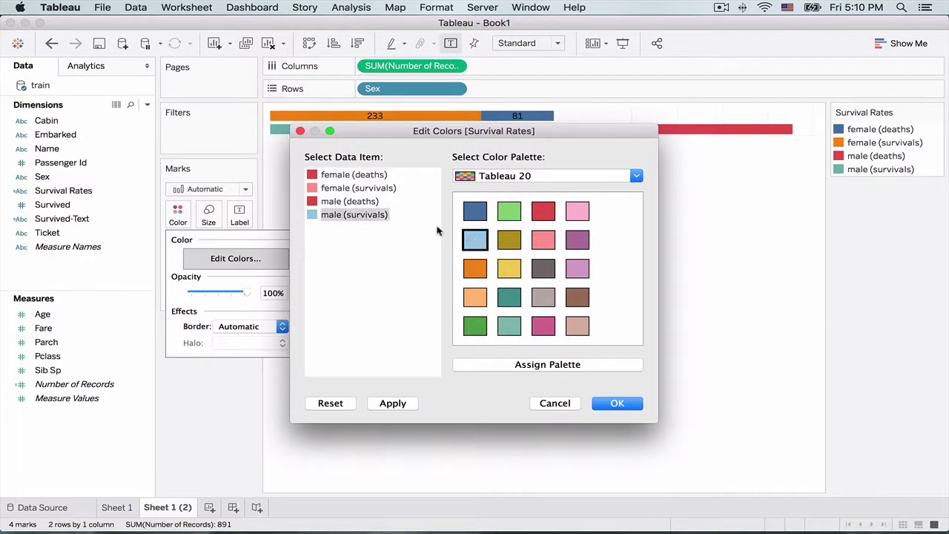
{"action": "left_click", "coordinate": [353, 203]}
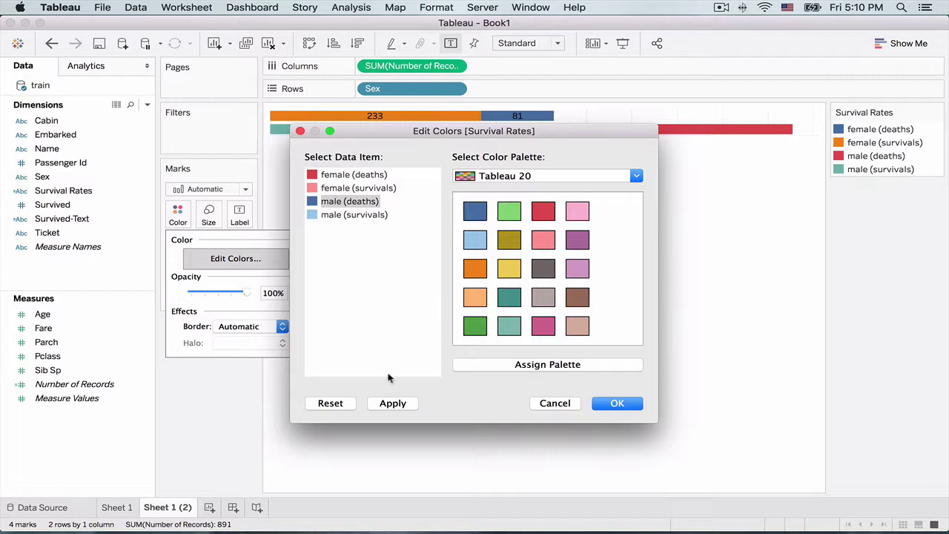
{"action": "left_click", "coordinate": [393, 403]}
{"action": "left_click", "coordinate": [610, 404]}
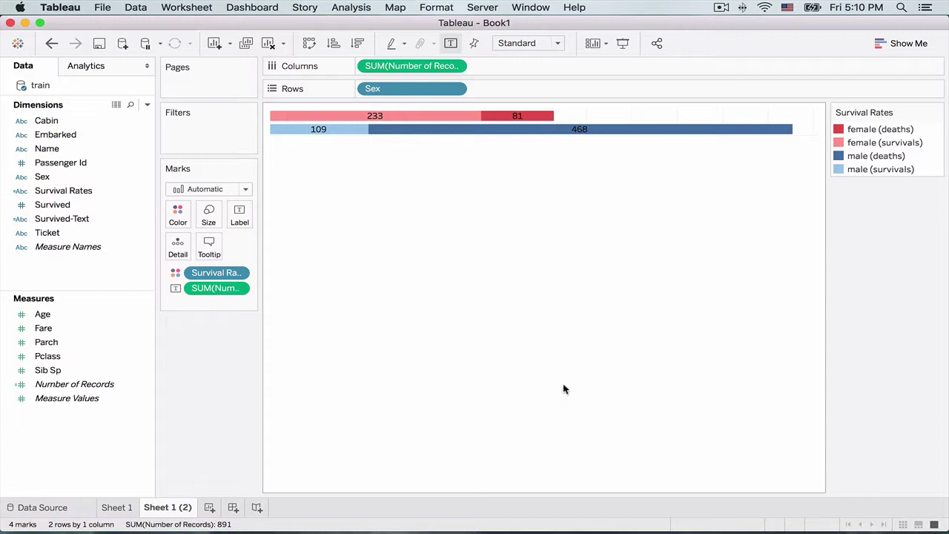
{"action": "mouse_move", "coordinate": [577, 138]}
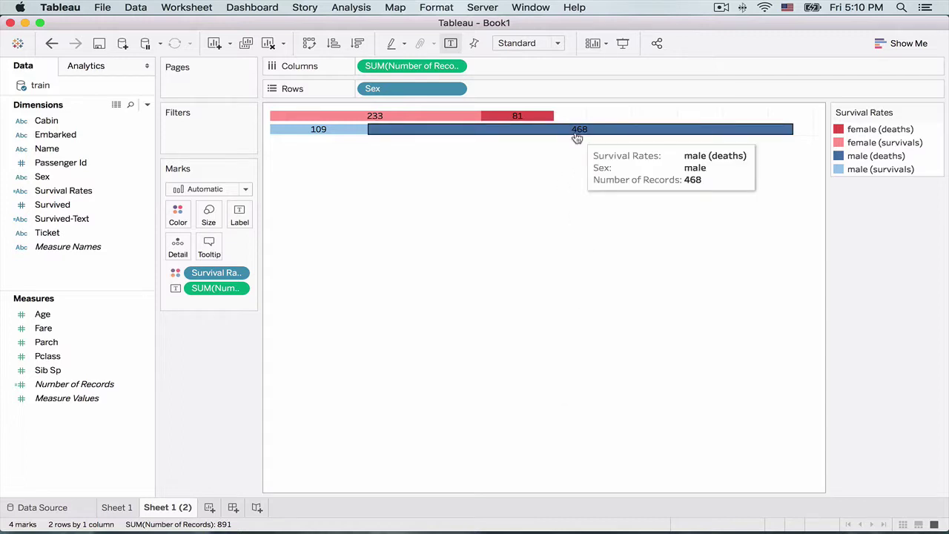
Step: Recolour the male (deaths) 468 bar a lighter blue from the Blue palette
{"action": "left_click", "coordinate": [178, 213]}
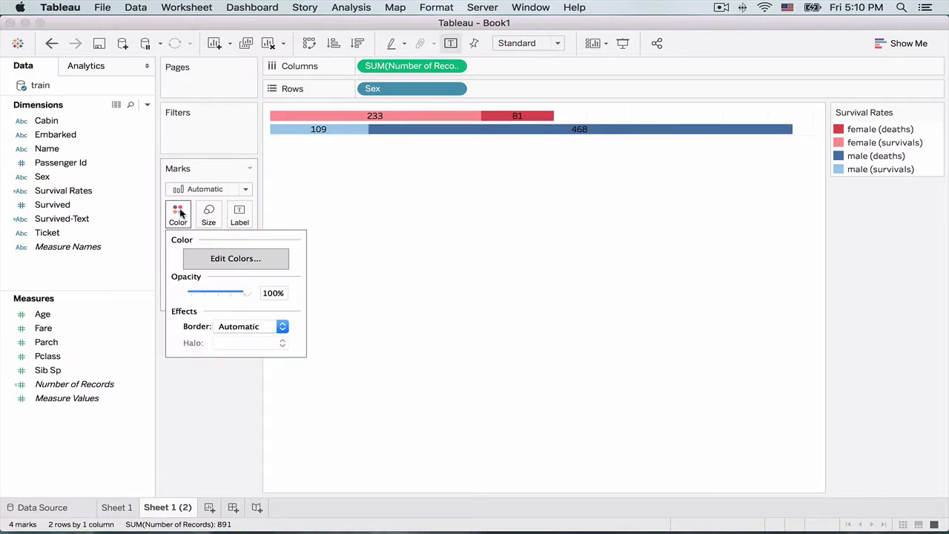
{"action": "left_click", "coordinate": [221, 259]}
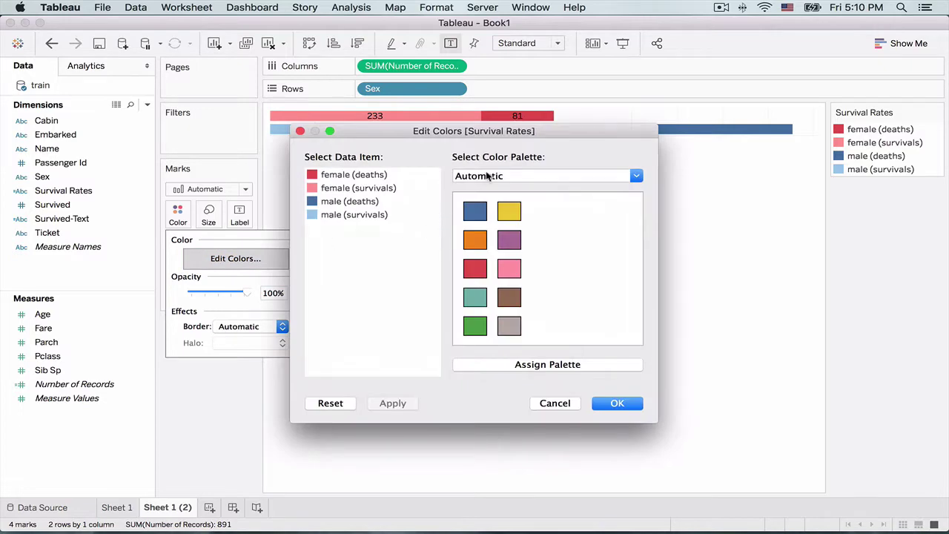
{"action": "left_click", "coordinate": [486, 176]}
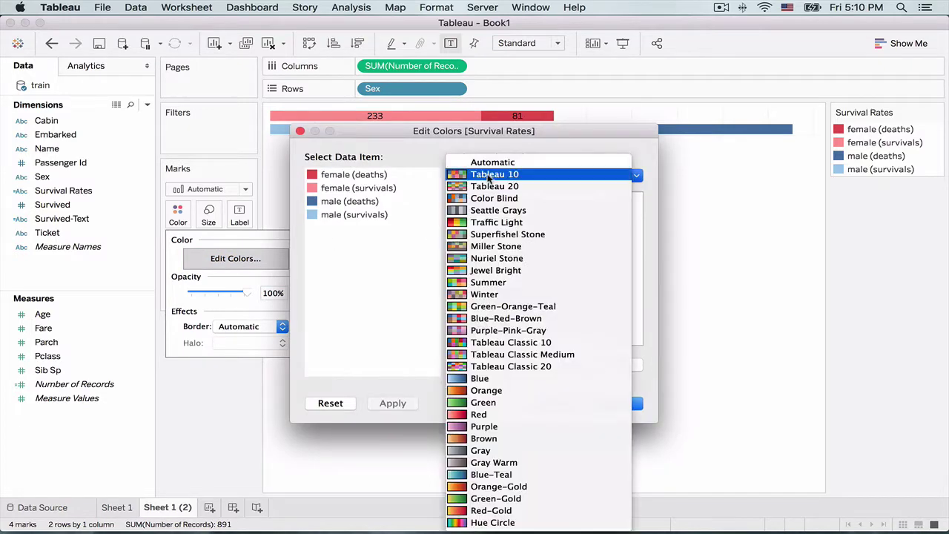
{"action": "left_click", "coordinate": [478, 379]}
{"action": "left_click_drag", "start_coordinate": [427, 130], "coordinate": [479, 171]}
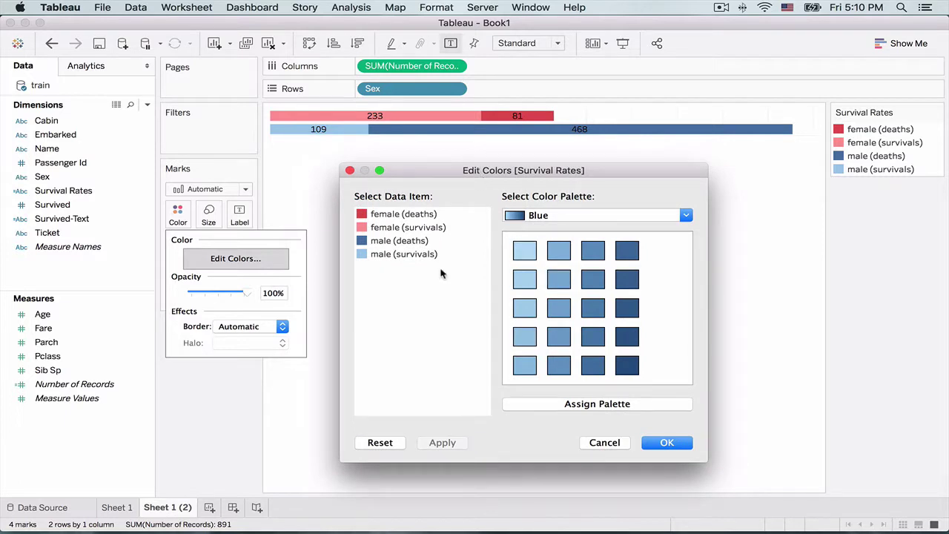
{"action": "left_click", "coordinate": [387, 241]}
{"action": "left_click", "coordinate": [552, 284]}
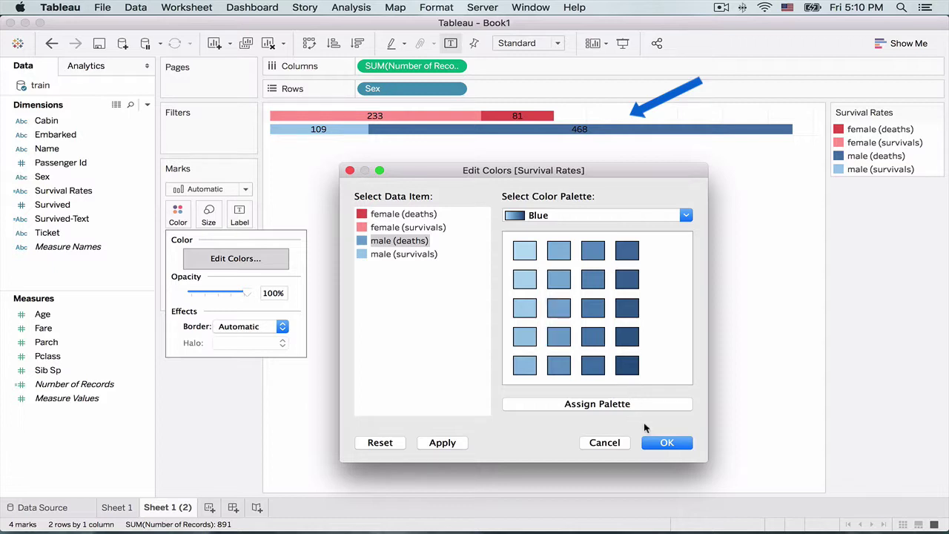
{"action": "left_click", "coordinate": [443, 443]}
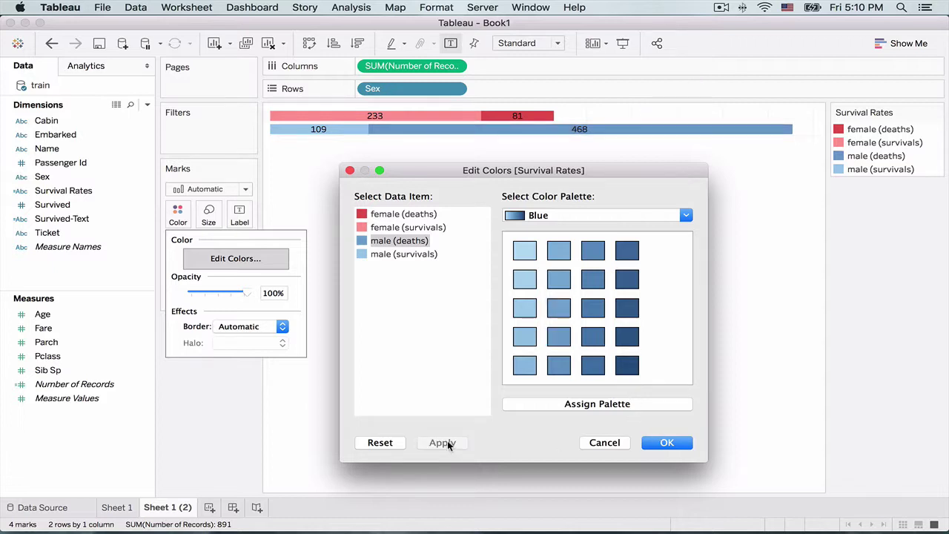
{"action": "left_click", "coordinate": [666, 443]}
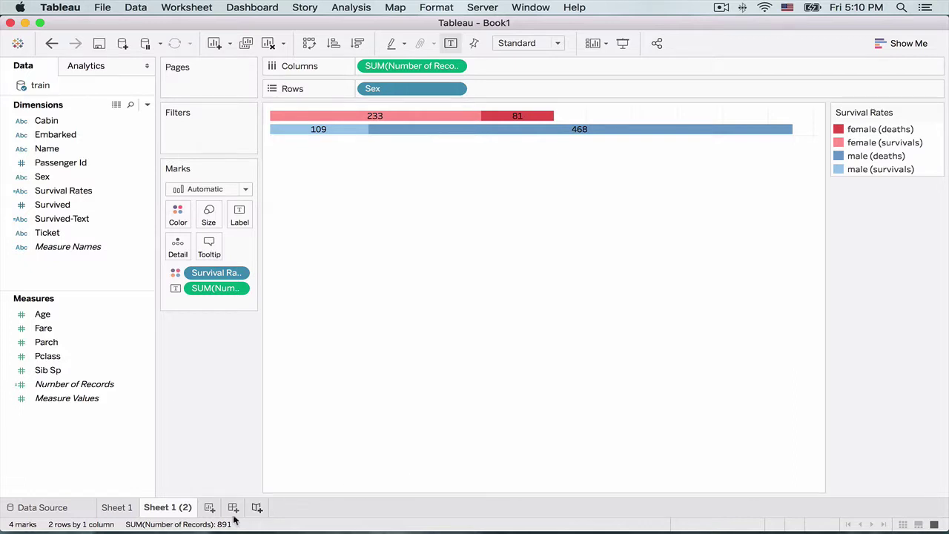
Step: Duplicate the Sheet 1 (2) survival chart as Sheet 1 (3)
{"action": "right_click", "coordinate": [183, 511]}
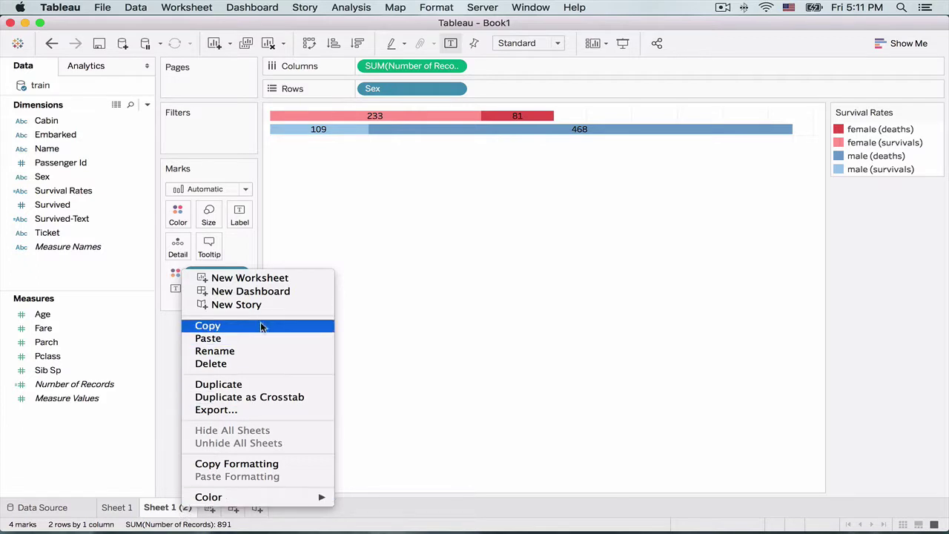
{"action": "left_click", "coordinate": [245, 384]}
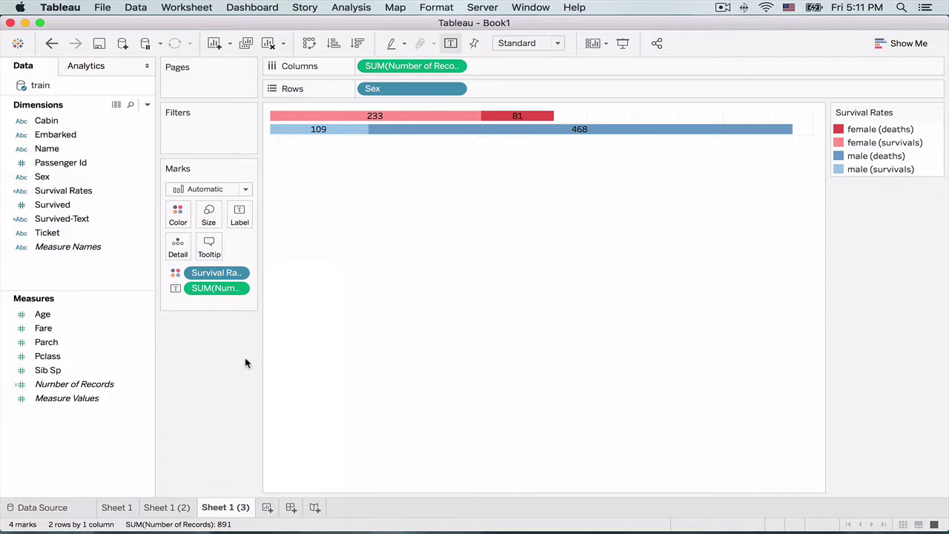
Step: Make the labels Percent of Total across the table: female 74.20%/25.80%, male 18.89%/81.11%
{"action": "left_click", "coordinate": [238, 289]}
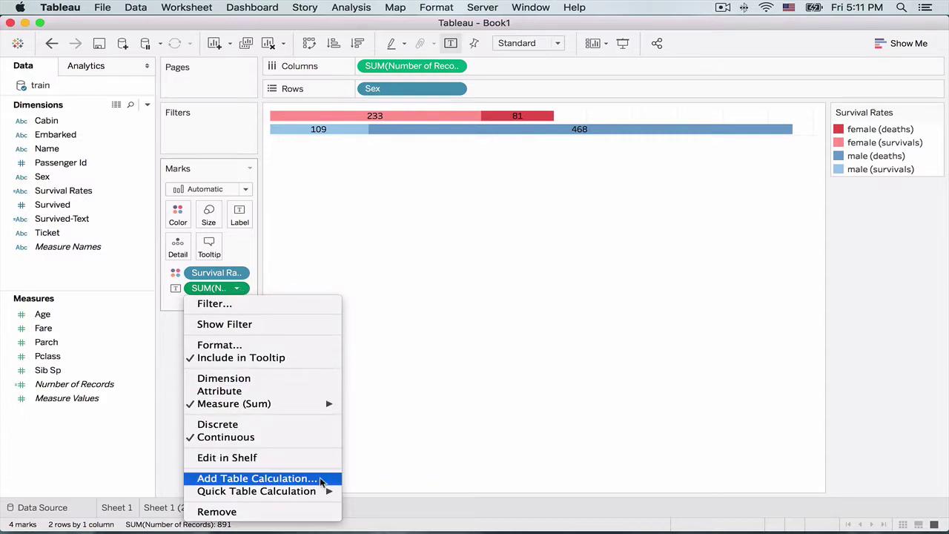
{"action": "mouse_move", "coordinate": [323, 495]}
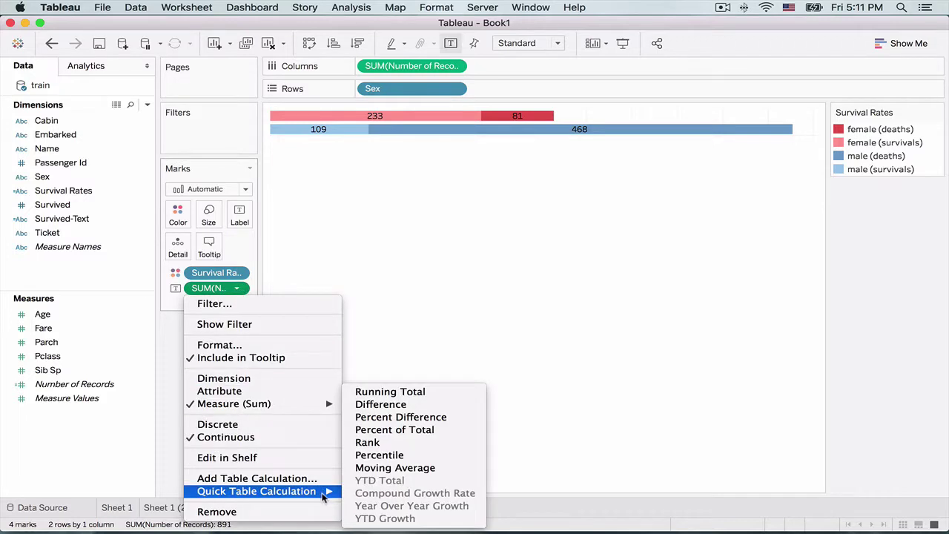
{"action": "left_click", "coordinate": [397, 430]}
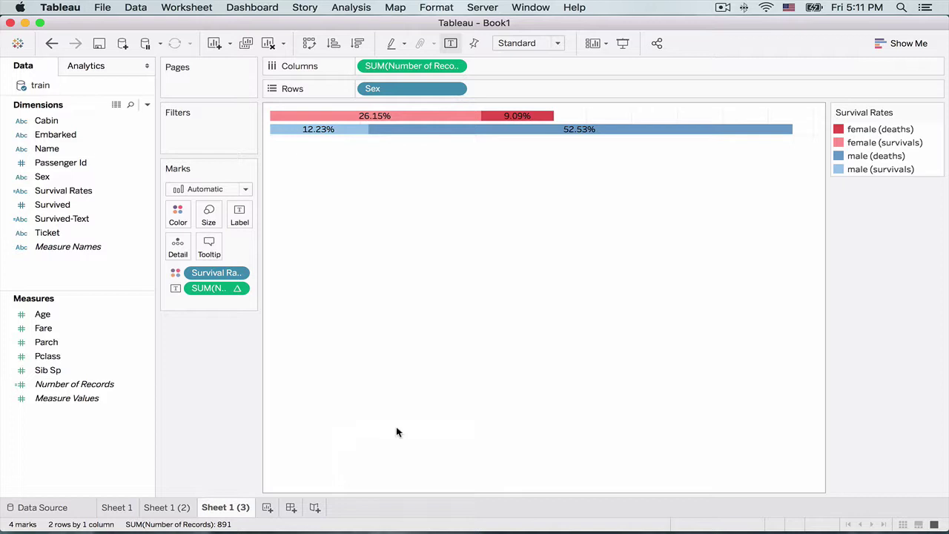
{"action": "left_click", "coordinate": [238, 288]}
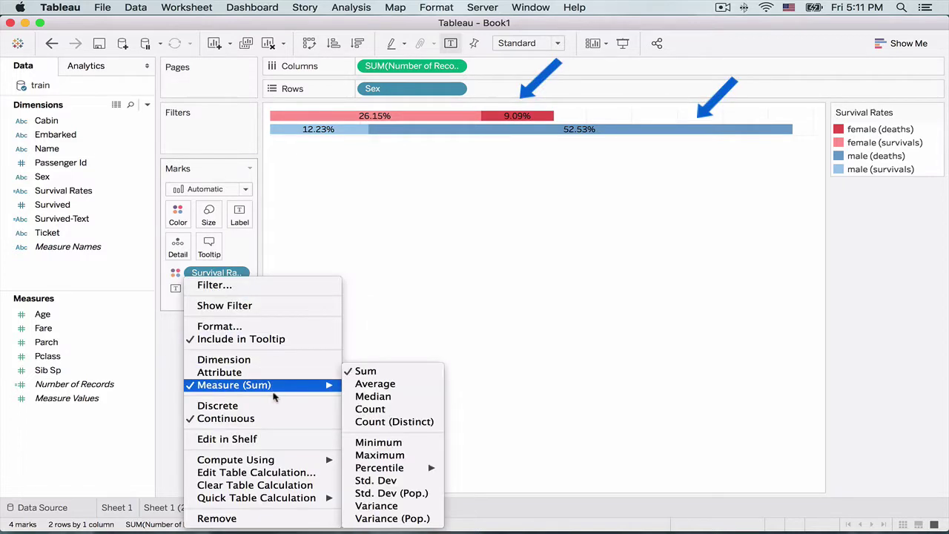
{"action": "mouse_move", "coordinate": [290, 459]}
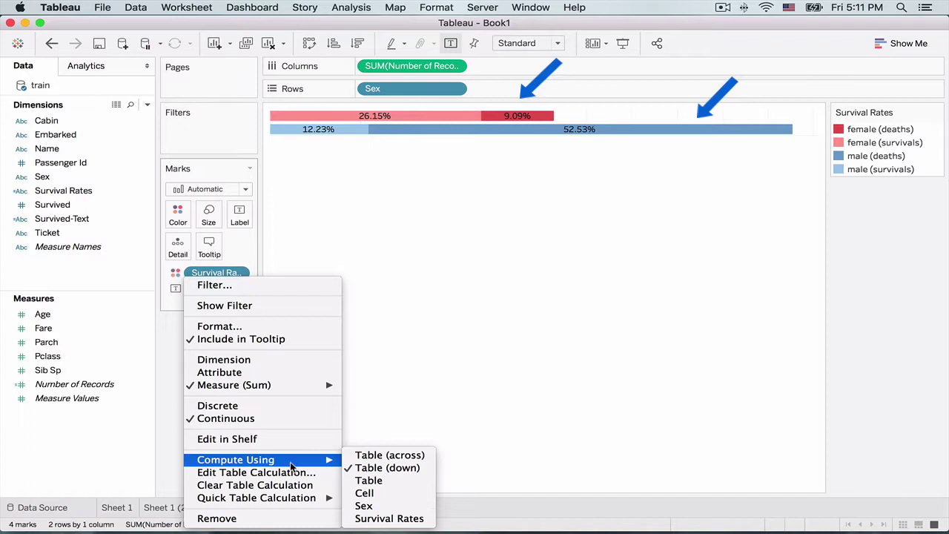
{"action": "left_click", "coordinate": [357, 456]}
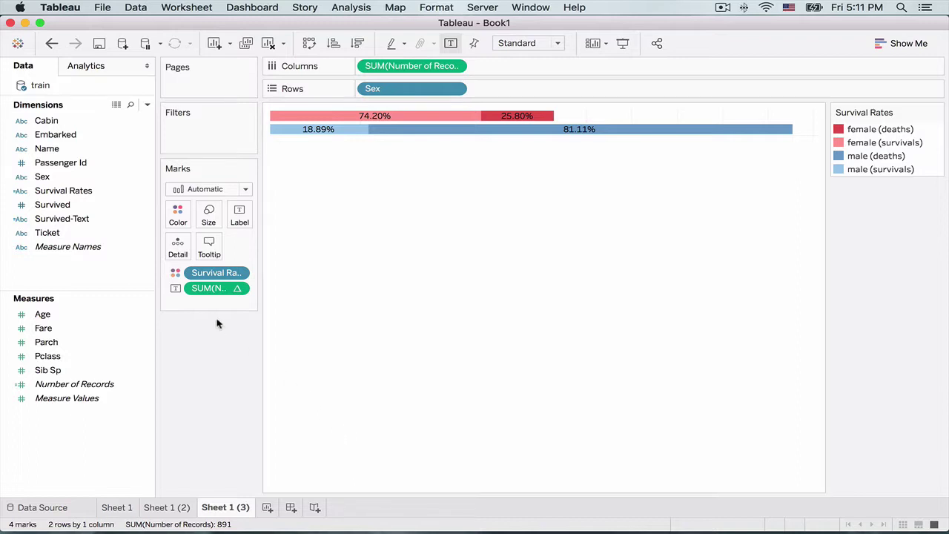
Step: Turn SUM(Number of Records) bar lengths into Percent of Total across the table, filling 100%
{"action": "left_click", "coordinate": [454, 67]}
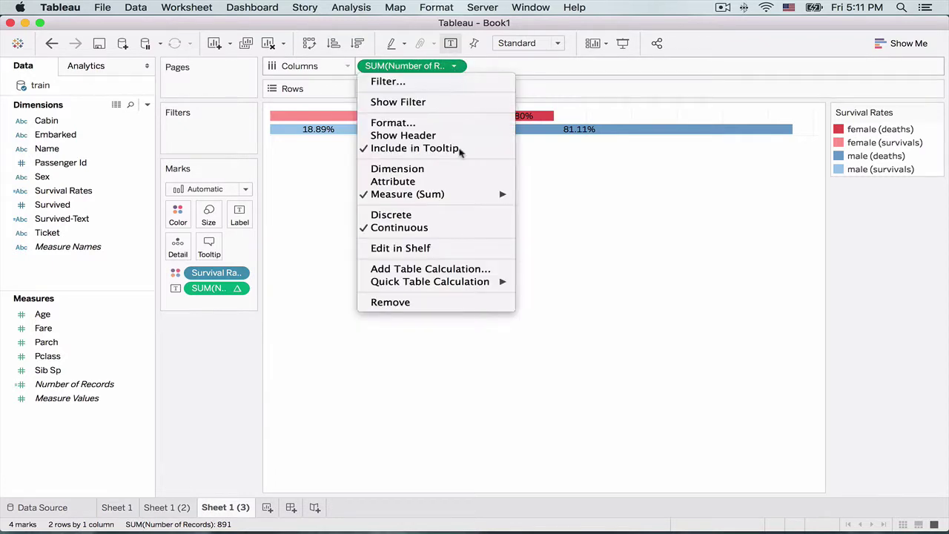
{"action": "mouse_move", "coordinate": [462, 286]}
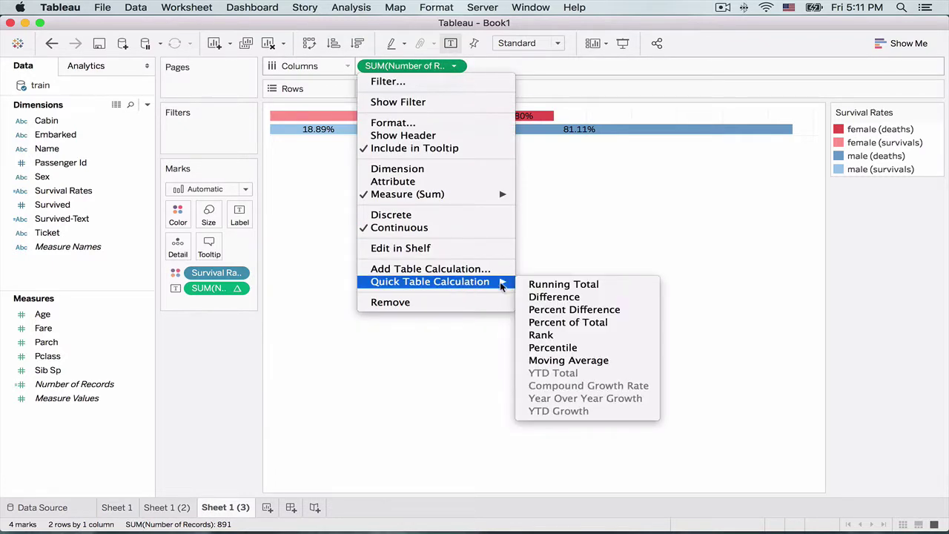
{"action": "left_click", "coordinate": [546, 323]}
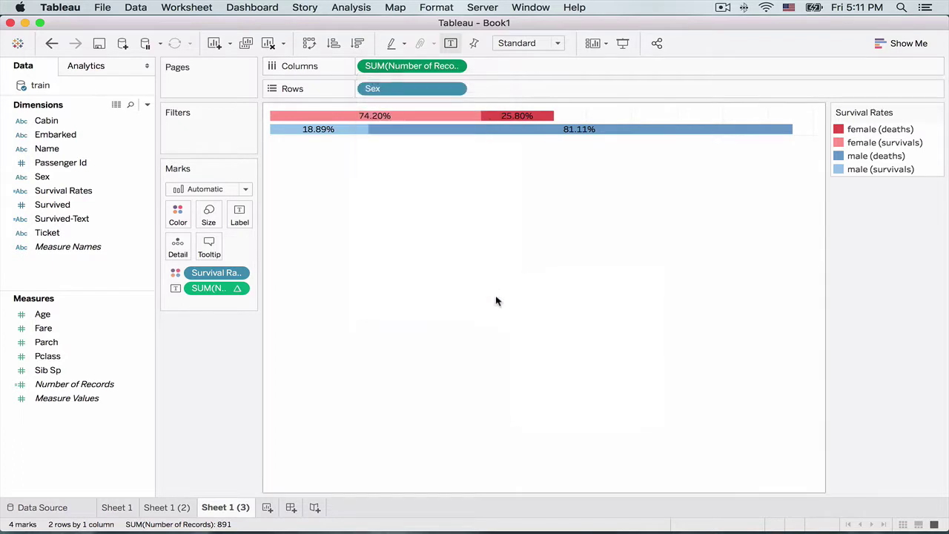
{"action": "left_click", "coordinate": [455, 66]}
{"action": "mouse_move", "coordinate": [476, 273]}
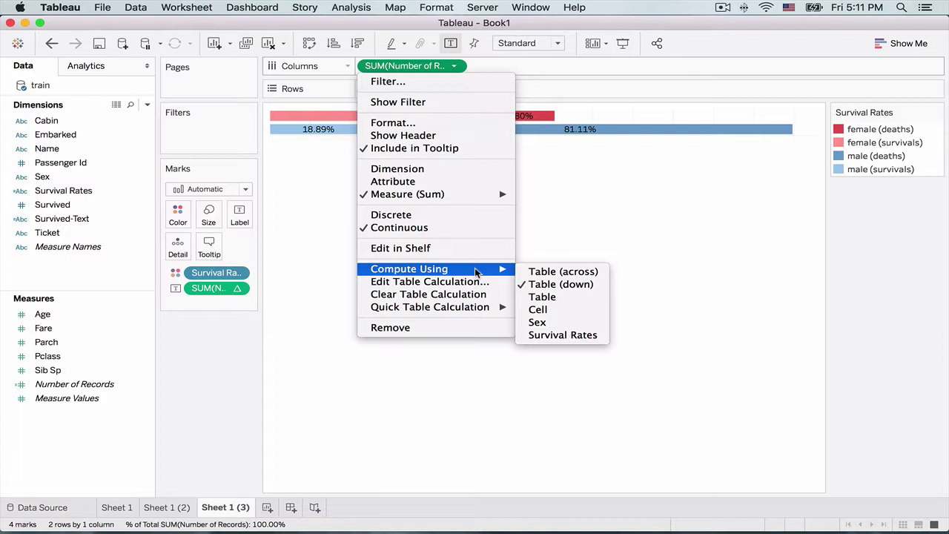
{"action": "left_click", "coordinate": [531, 272]}
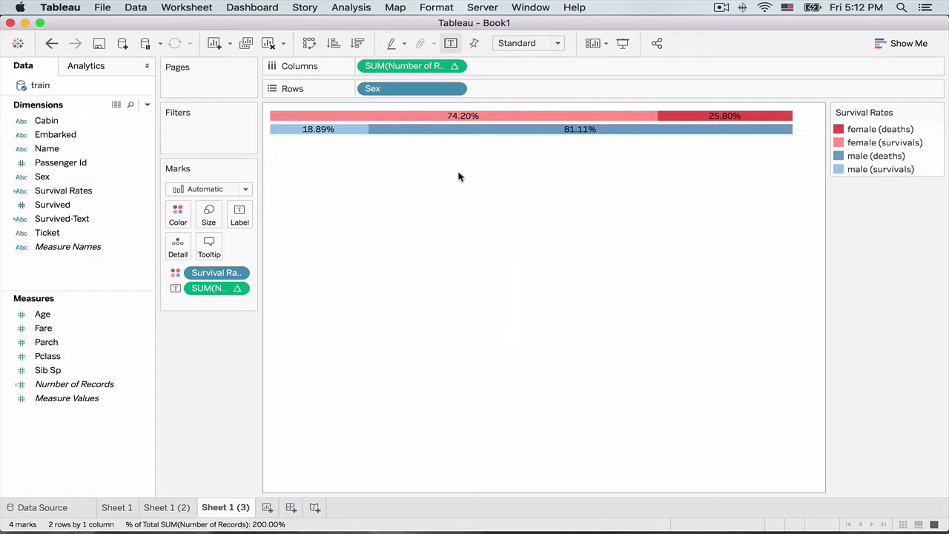
Step: Format the percentage labels with 0 decimal places, showing 74%, 26%, 19% and 81%
{"action": "left_click", "coordinate": [455, 66]}
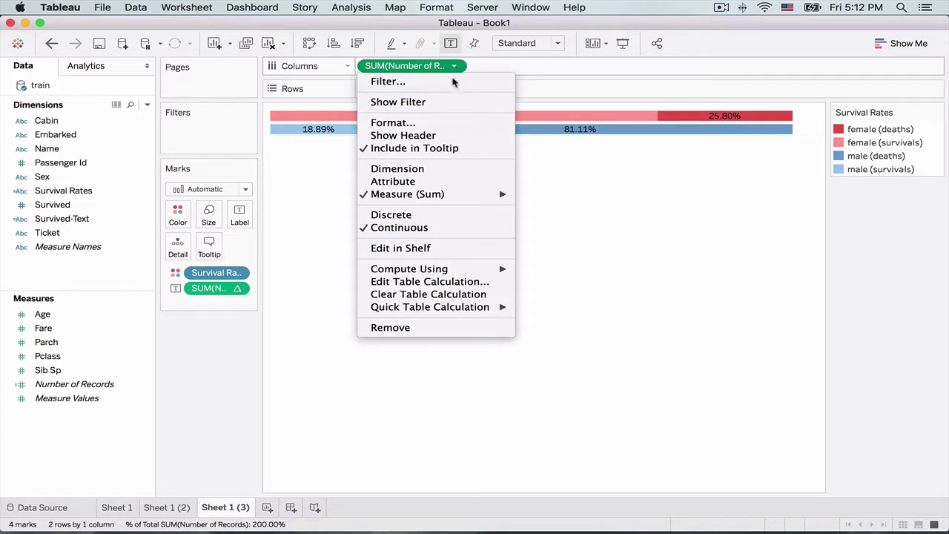
{"action": "left_click", "coordinate": [440, 124]}
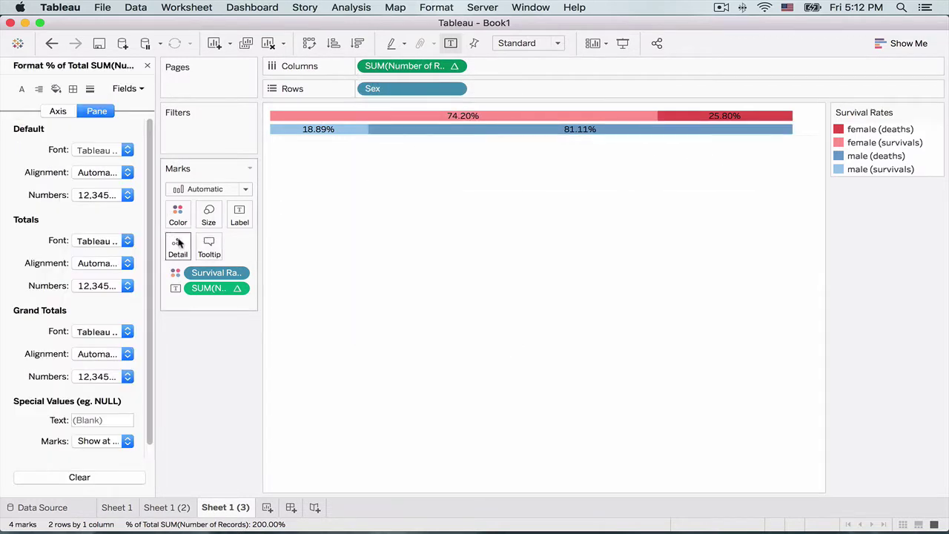
{"action": "left_click", "coordinate": [126, 195]}
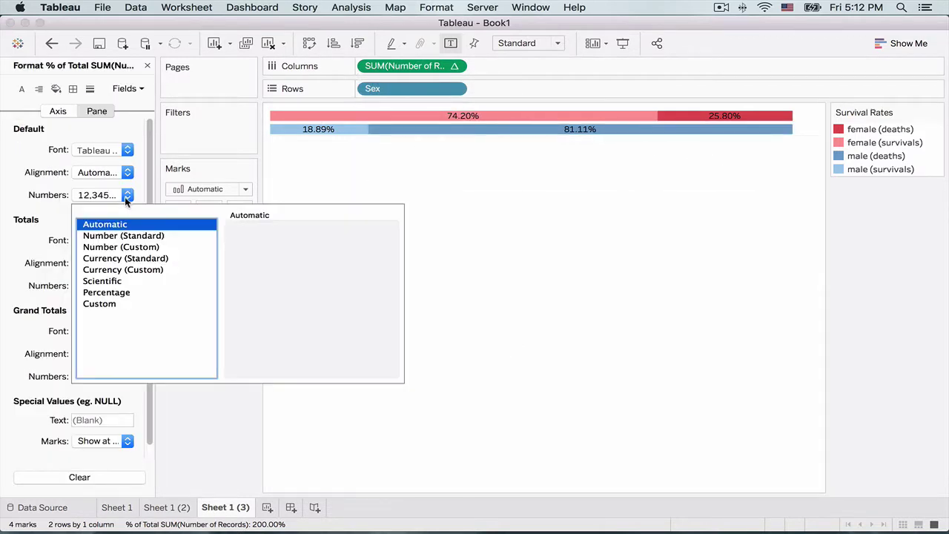
{"action": "left_click", "coordinate": [128, 295]}
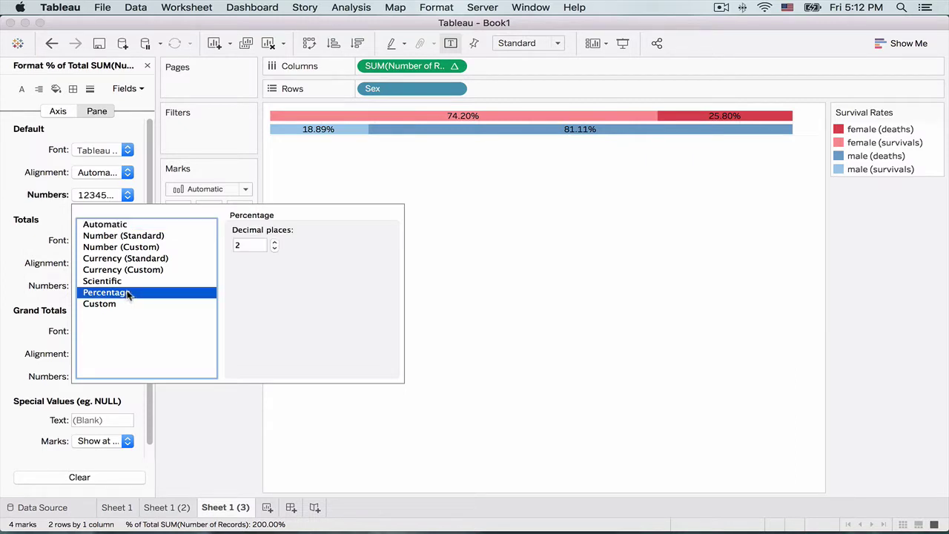
{"action": "left_click", "coordinate": [275, 249]}
{"action": "left_click", "coordinate": [274, 250]}
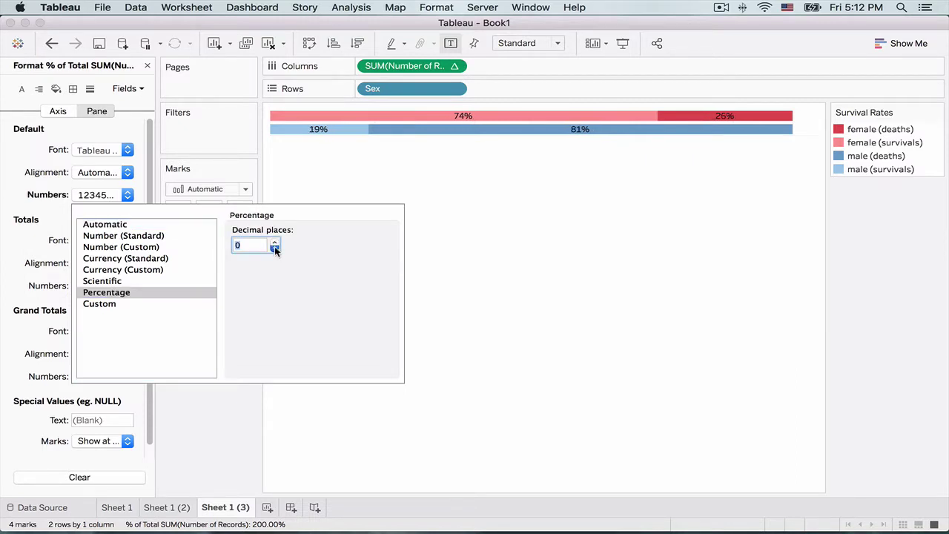
{"action": "left_click", "coordinate": [531, 287]}
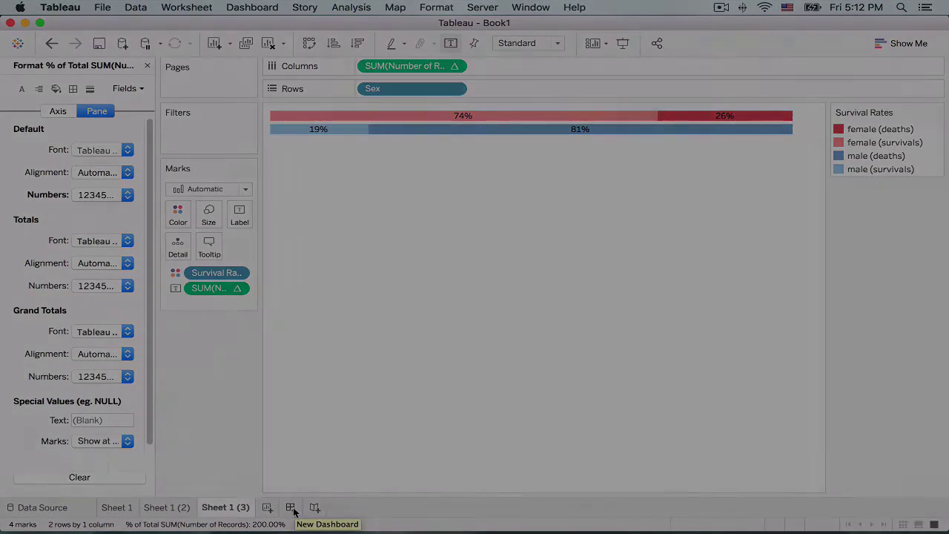
Step: Create Dashboard 1 to hold the three Titanic charts
{"action": "left_click", "coordinate": [291, 510]}
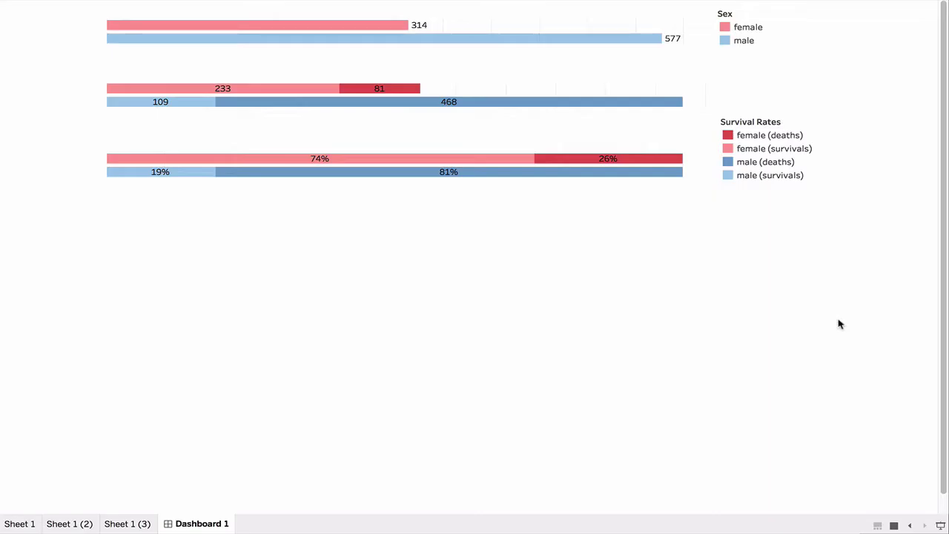